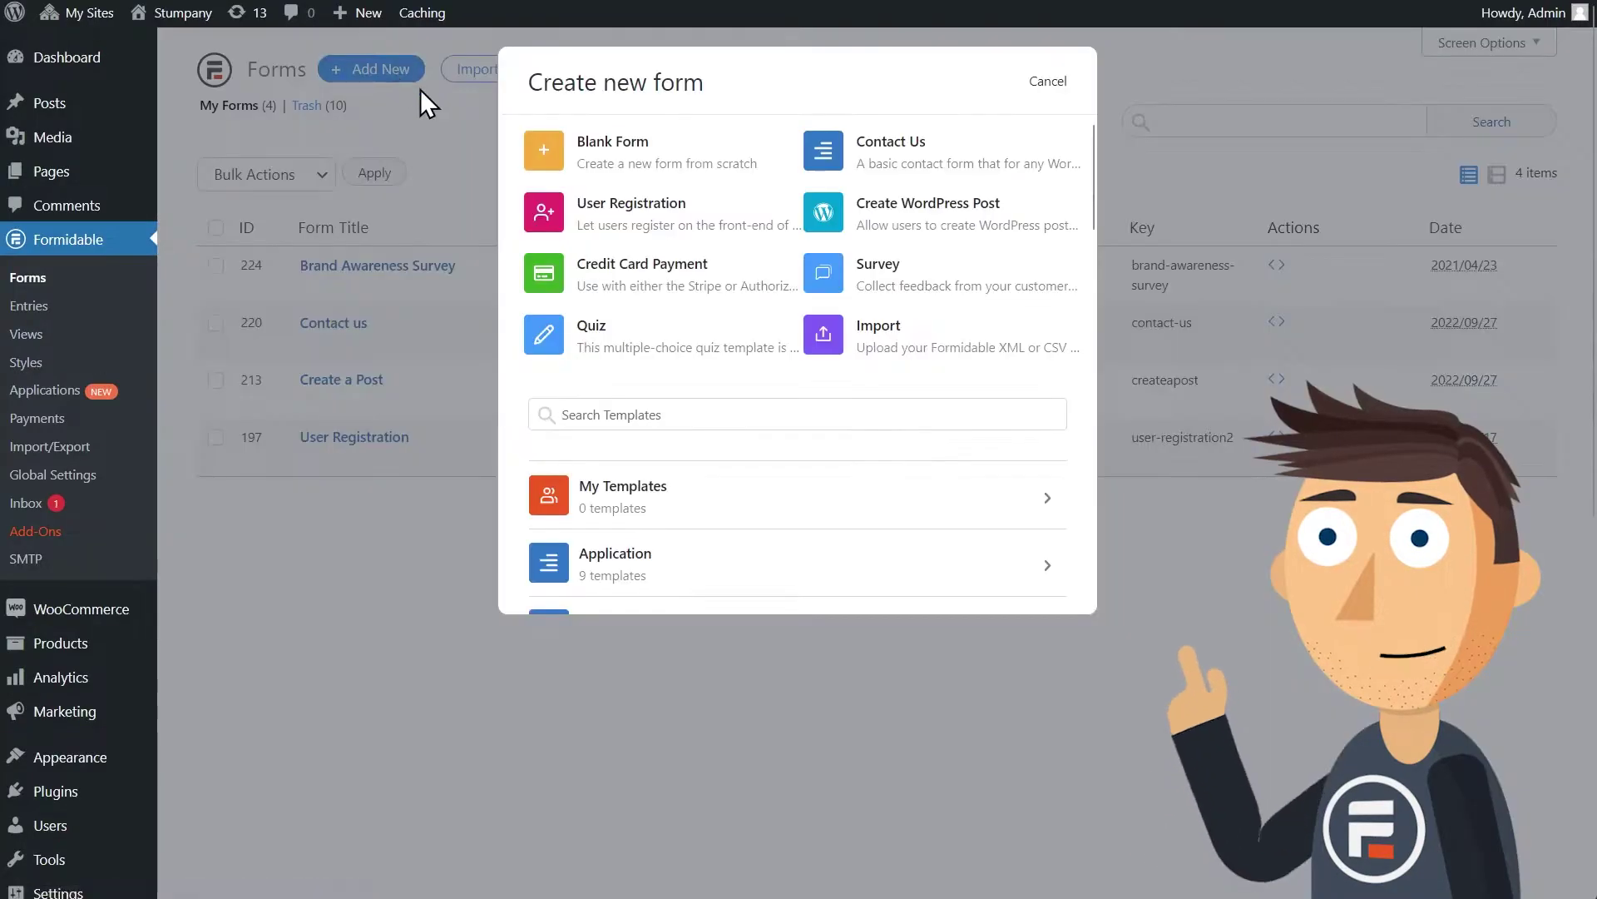
Create the blank 'Lead Capture' form and add HTML, Name and Email fields
click(600, 150)
text(Lead Ca)
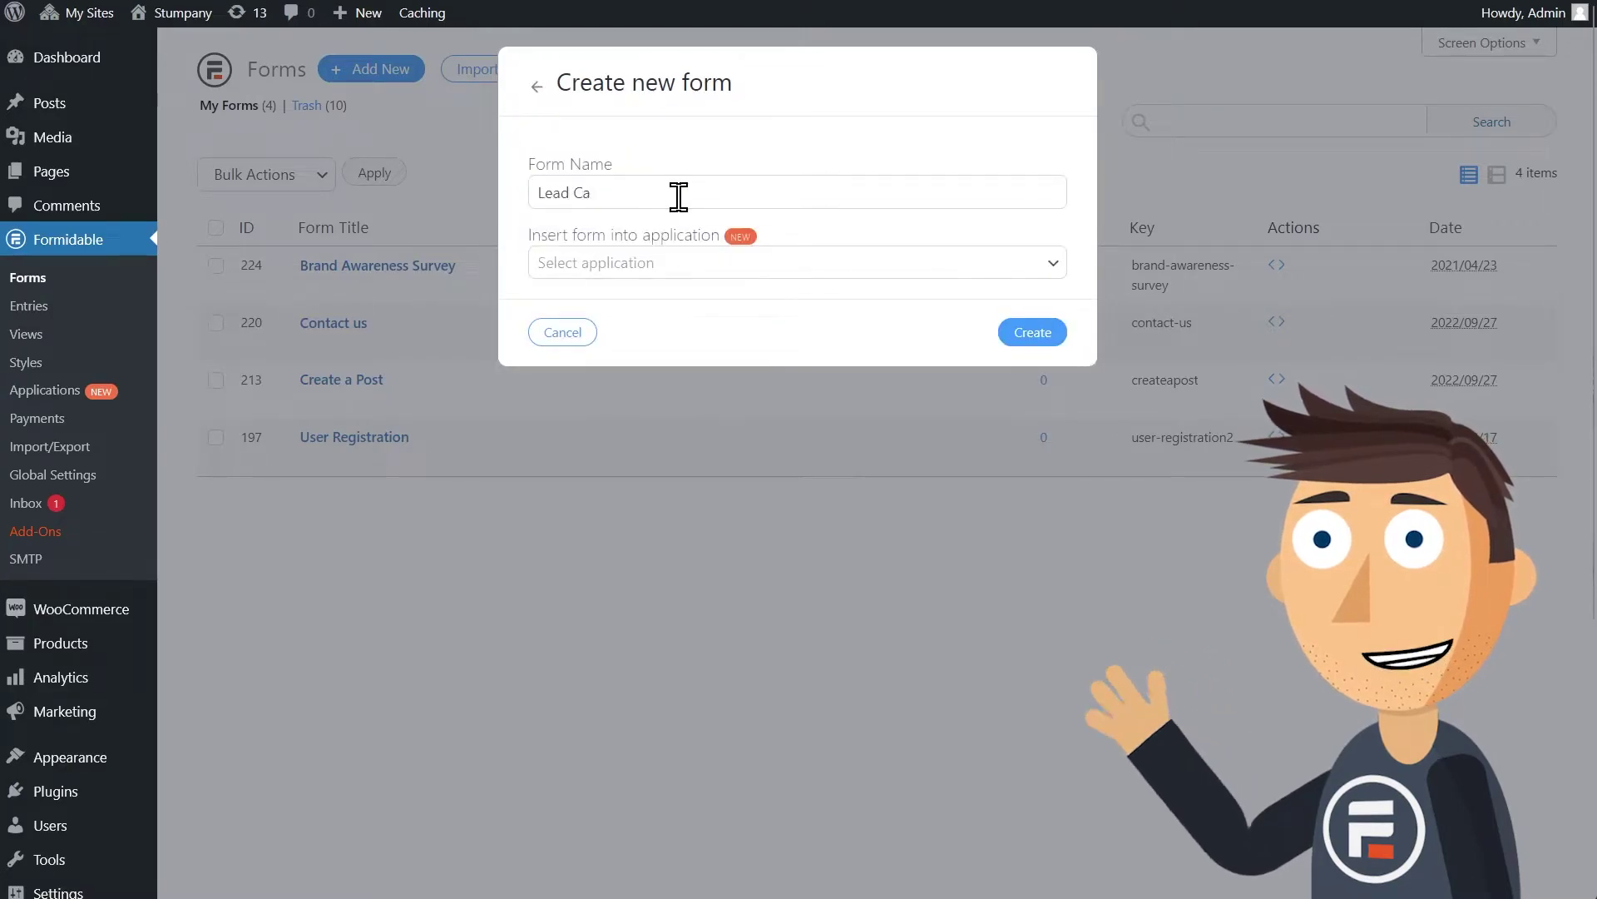
text(pture)
click(1036, 332)
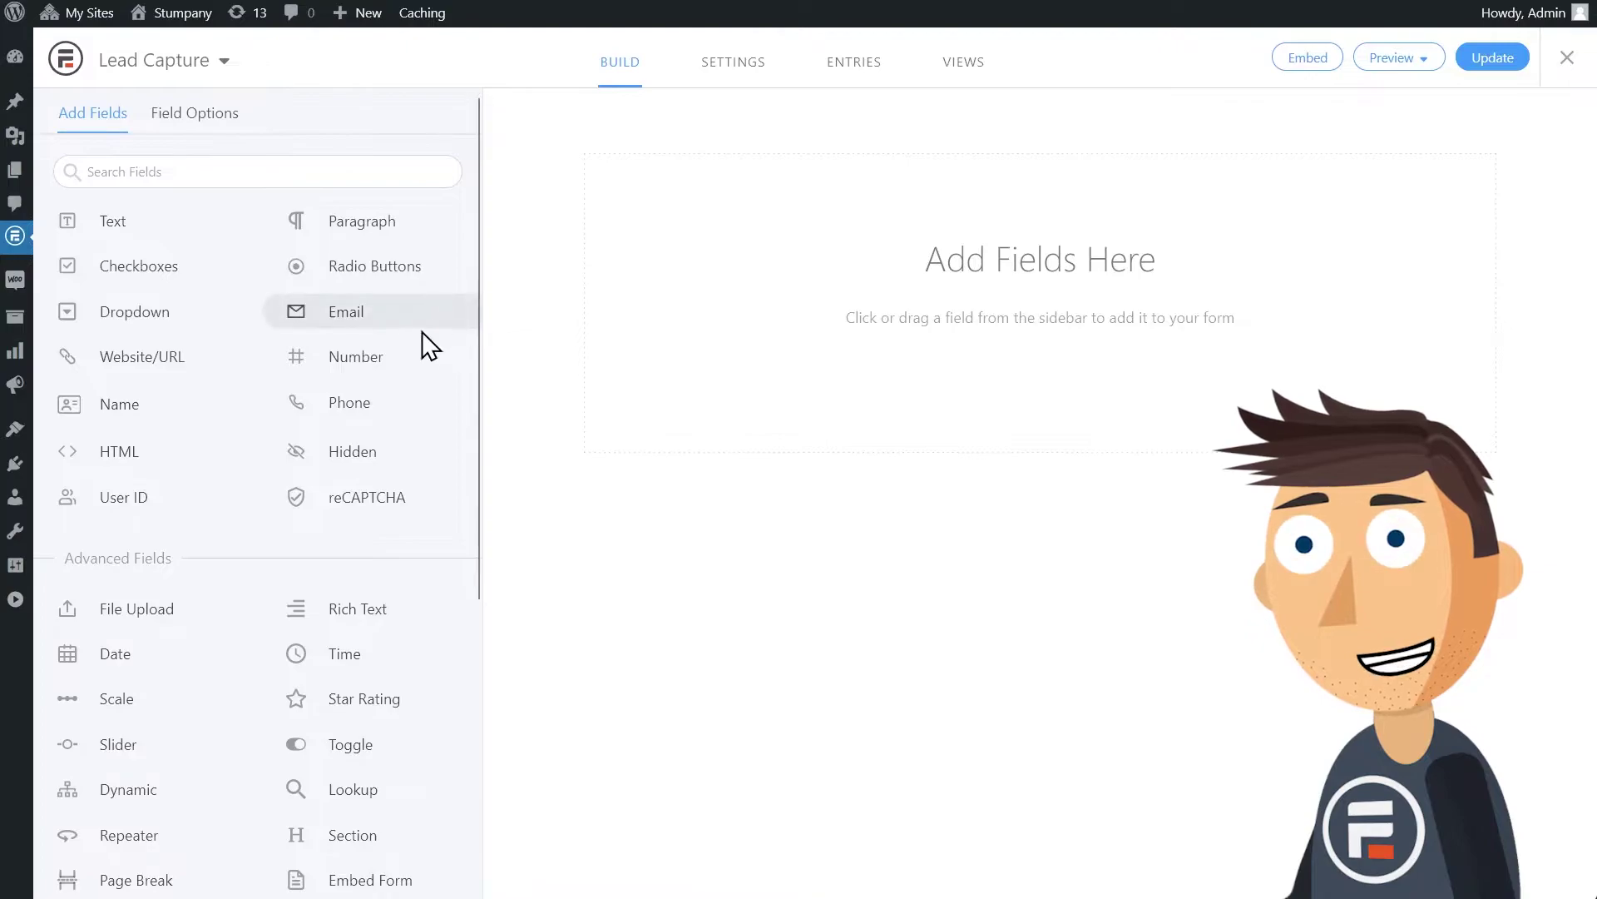
click(142, 459)
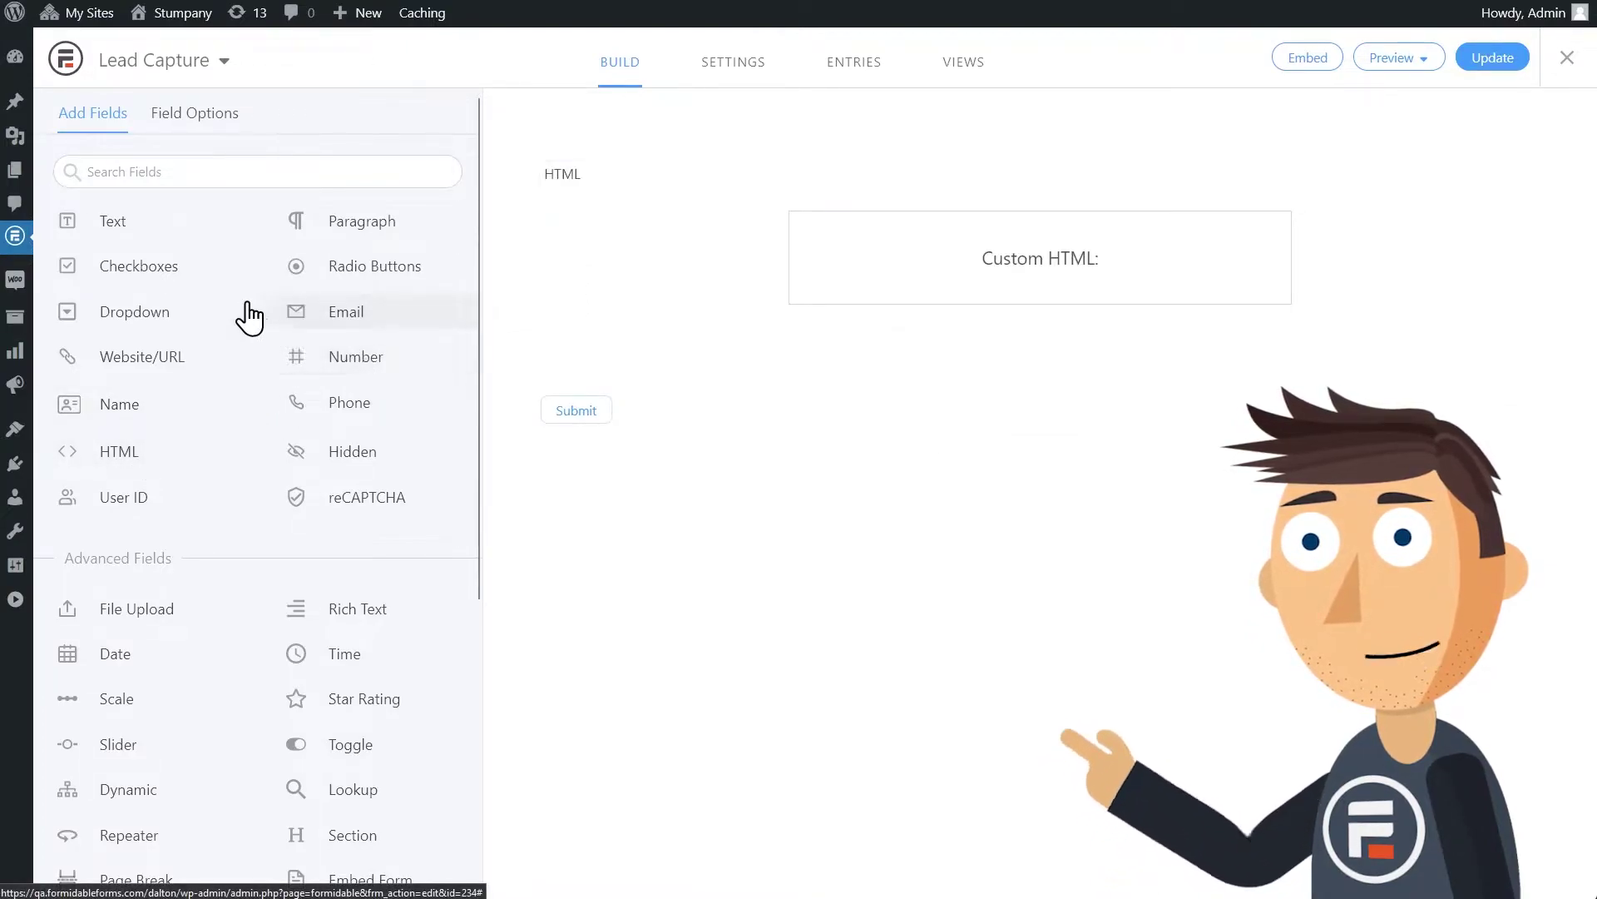
click(208, 396)
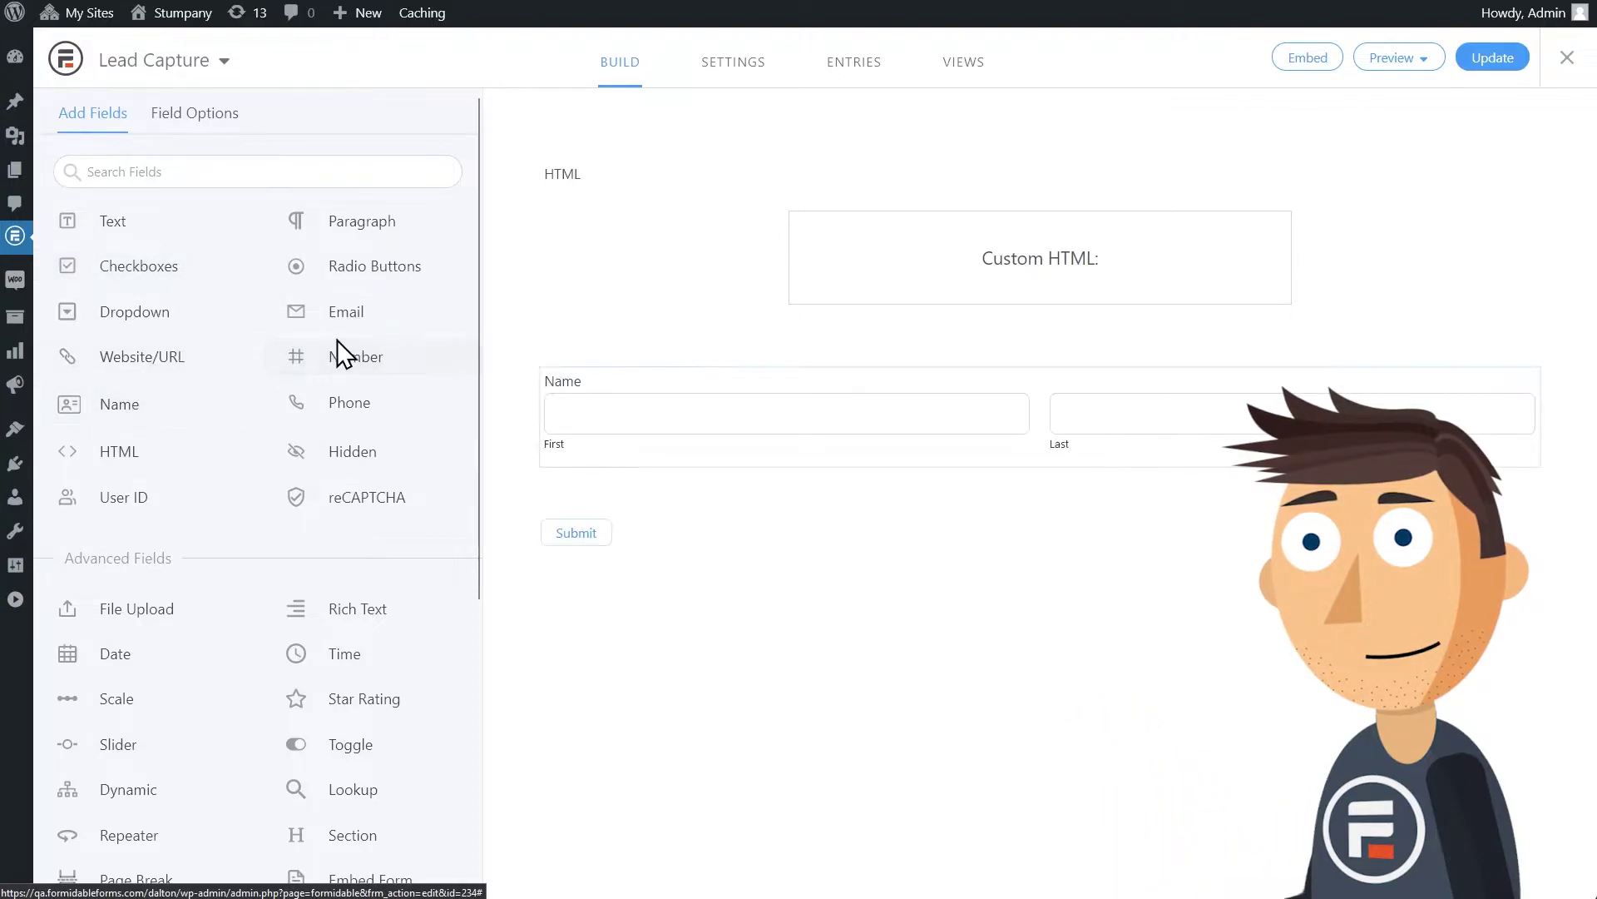
click(355, 318)
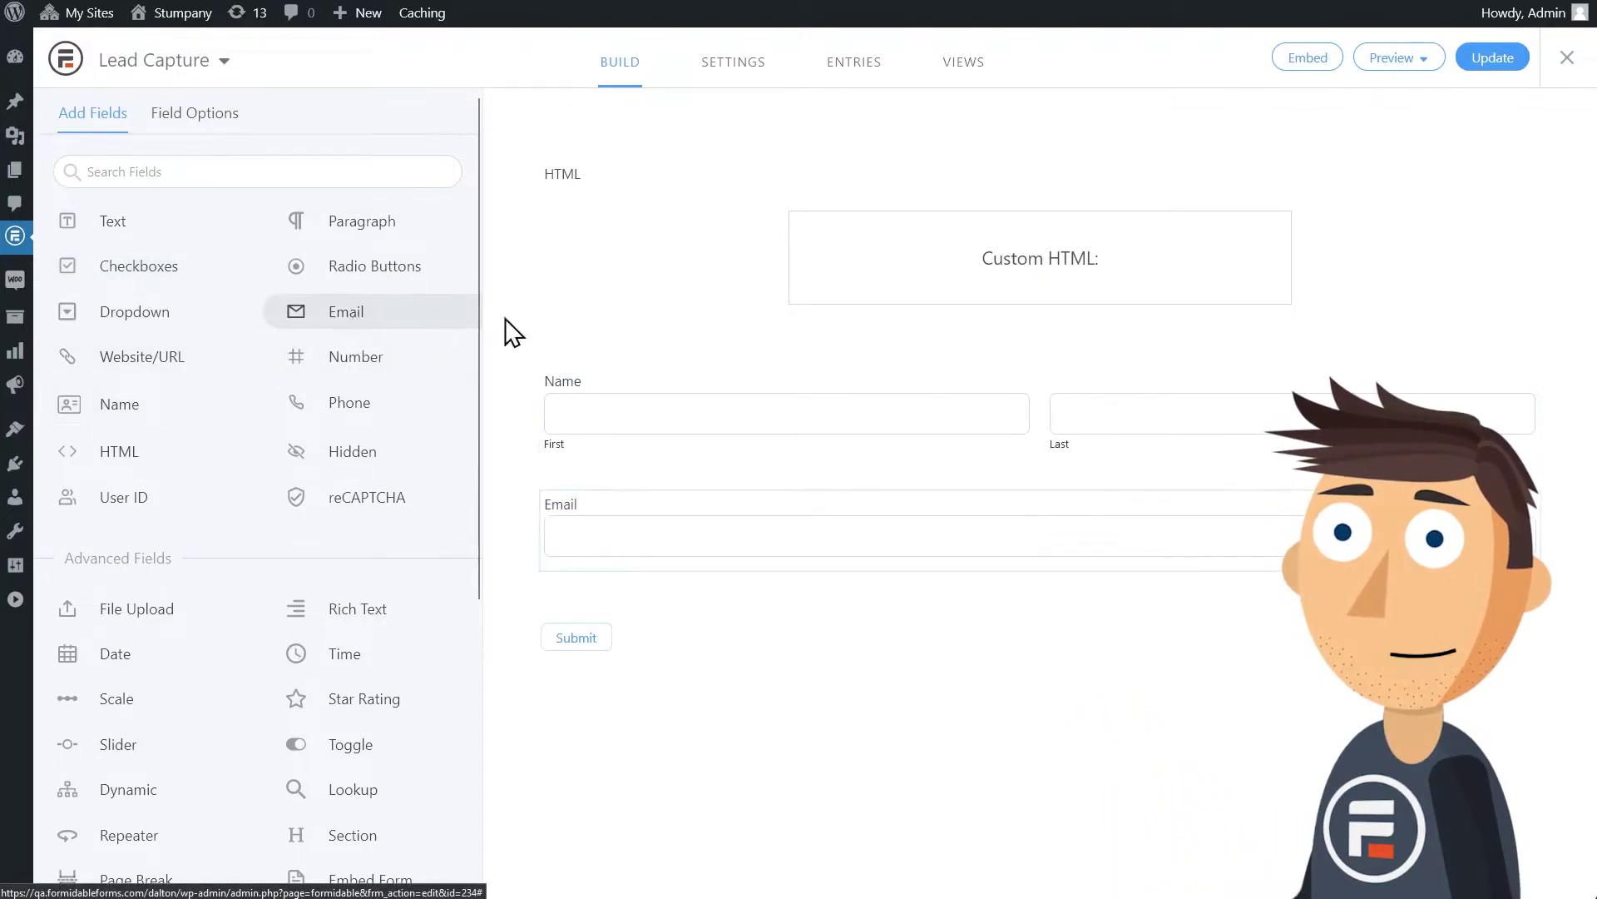
Make the HTML block a centred Heading 1 reading 'Get Our PDF Now!' and update the form
click(1015, 257)
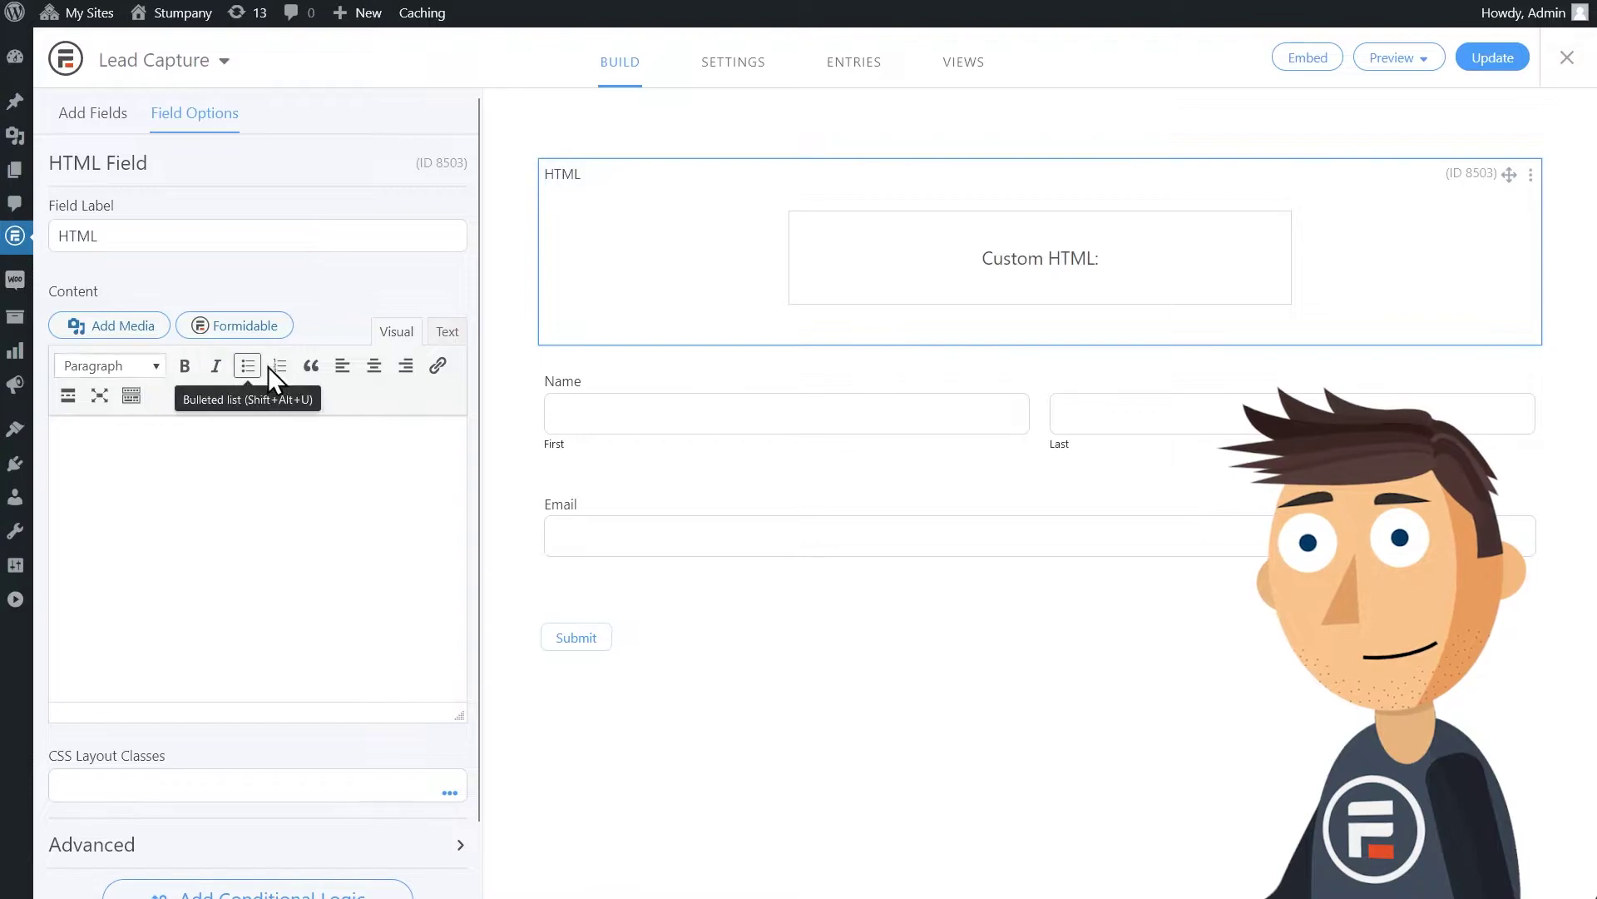
click(110, 366)
click(138, 442)
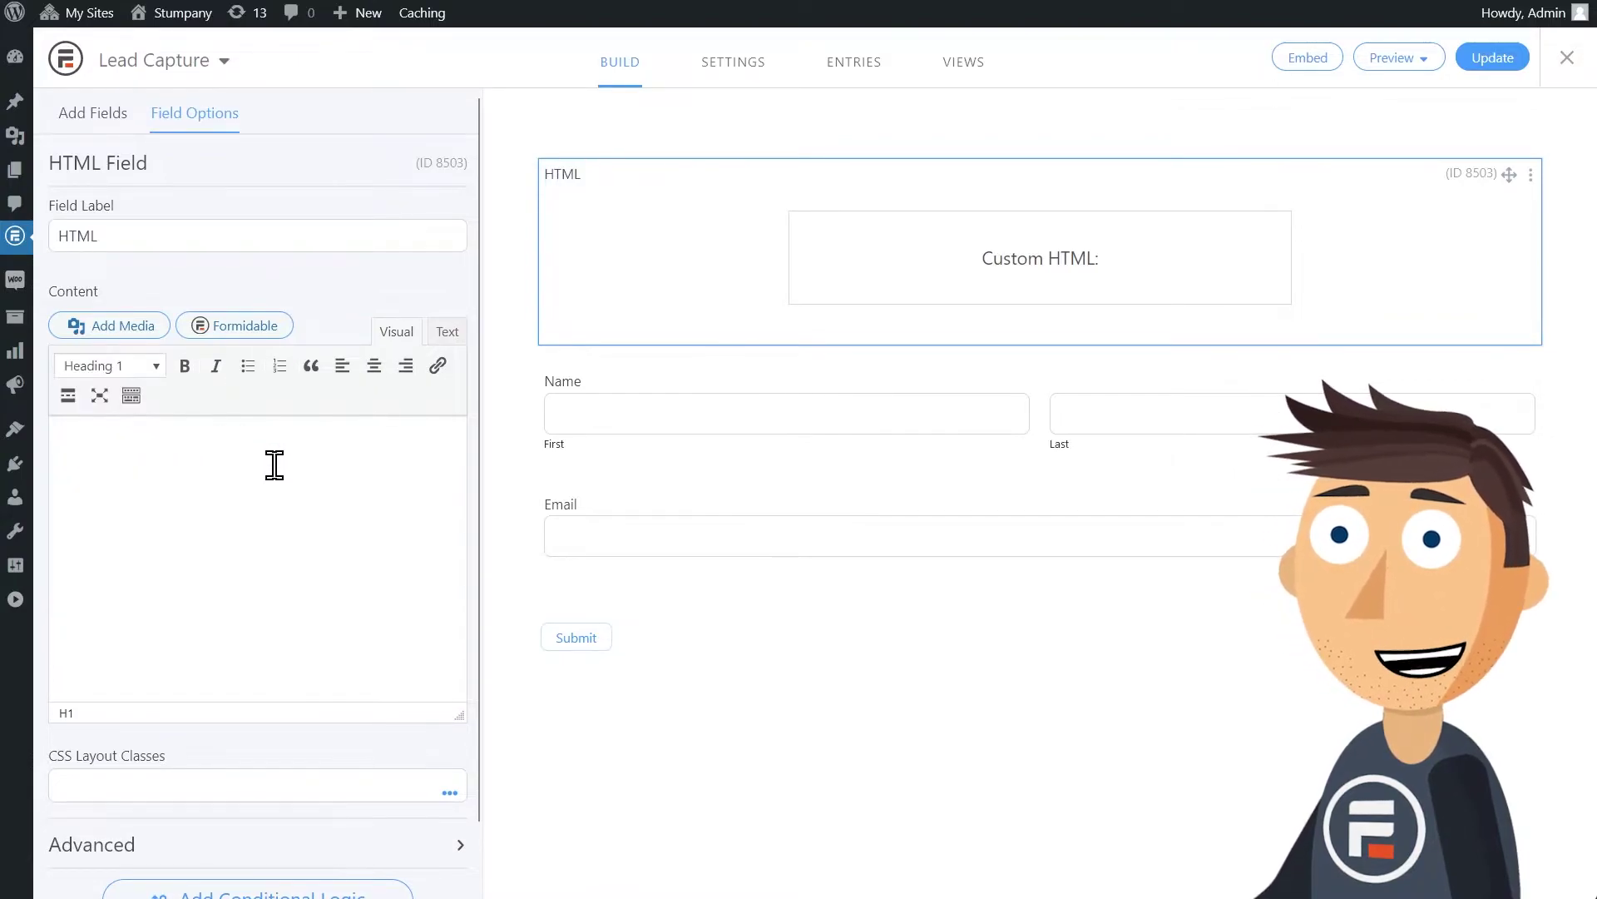
text(Get Our PDF Now!)
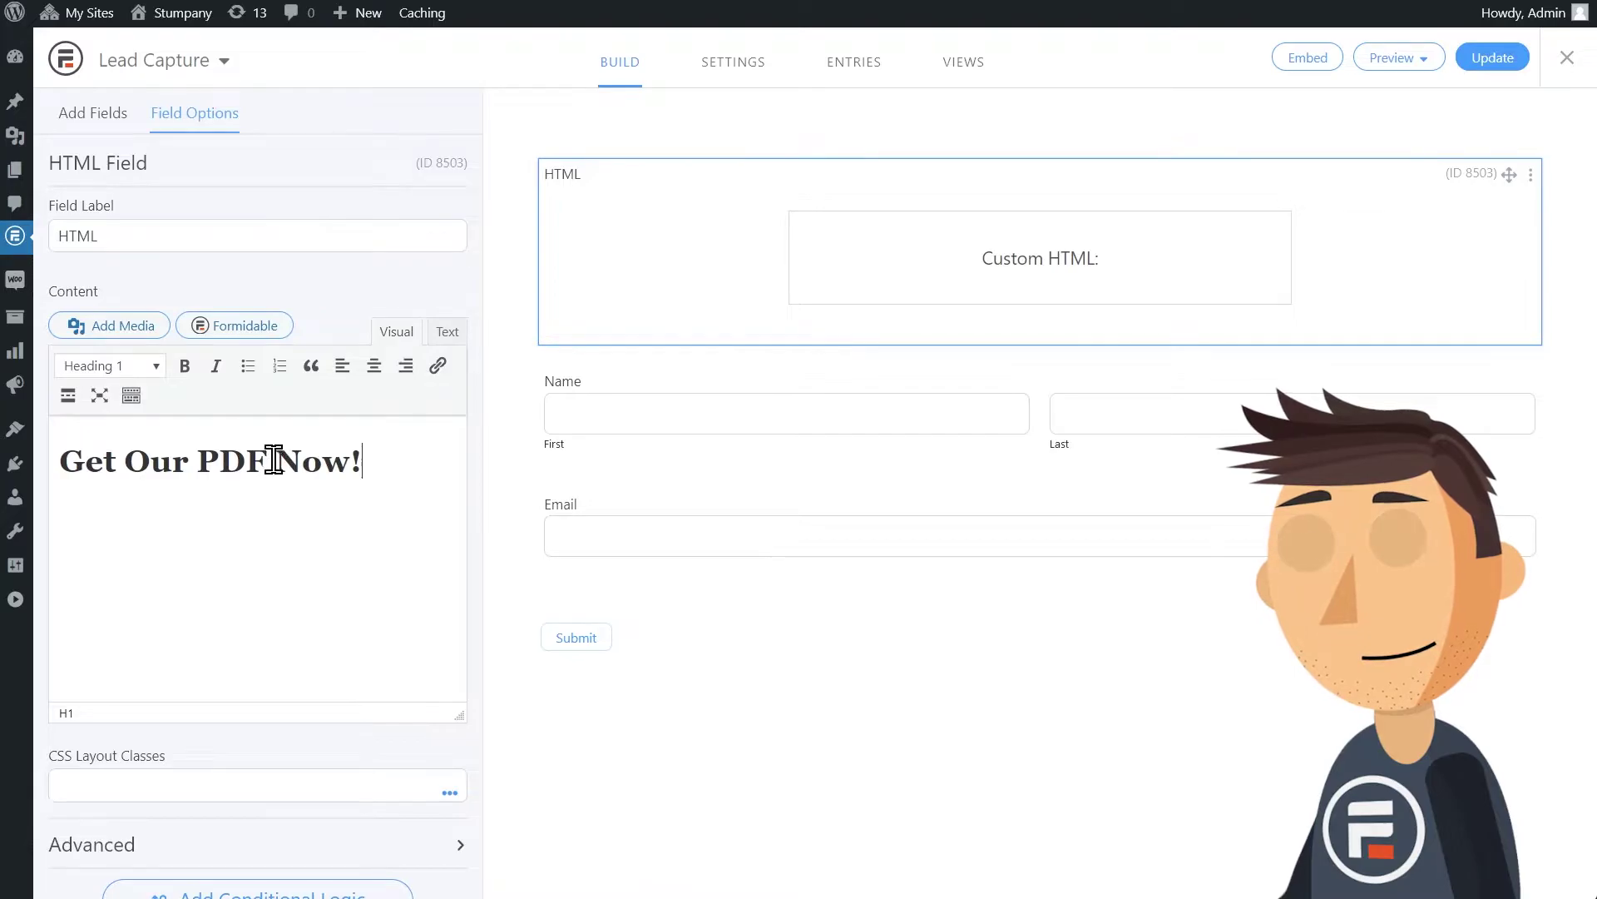
key(ctrl+a)
click(372, 366)
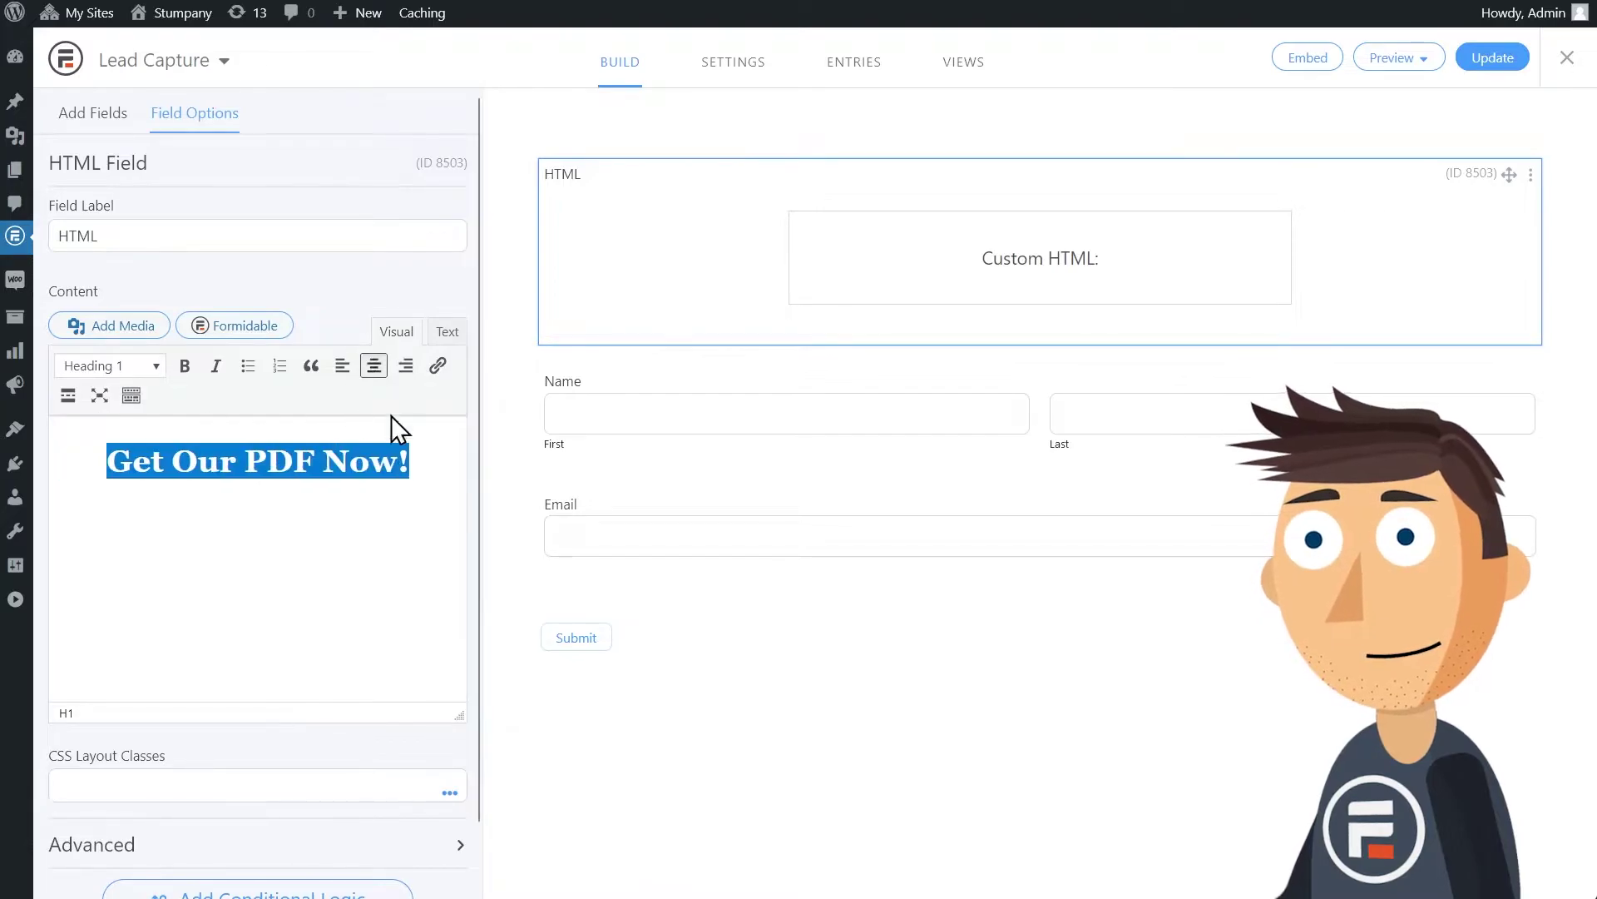
click(433, 477)
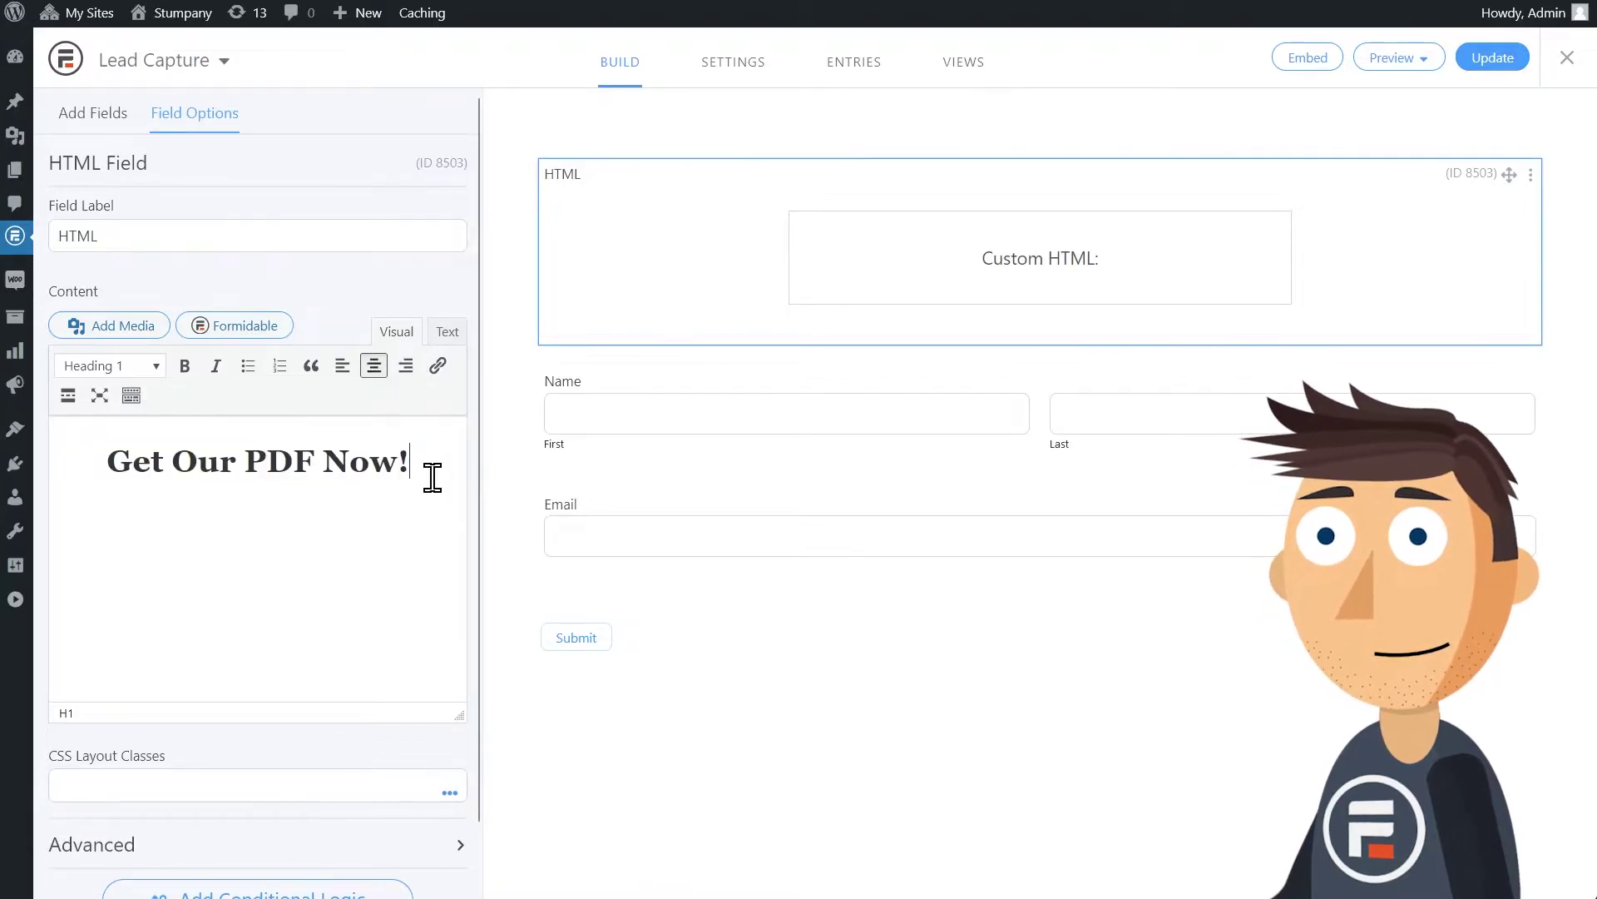
click(1493, 59)
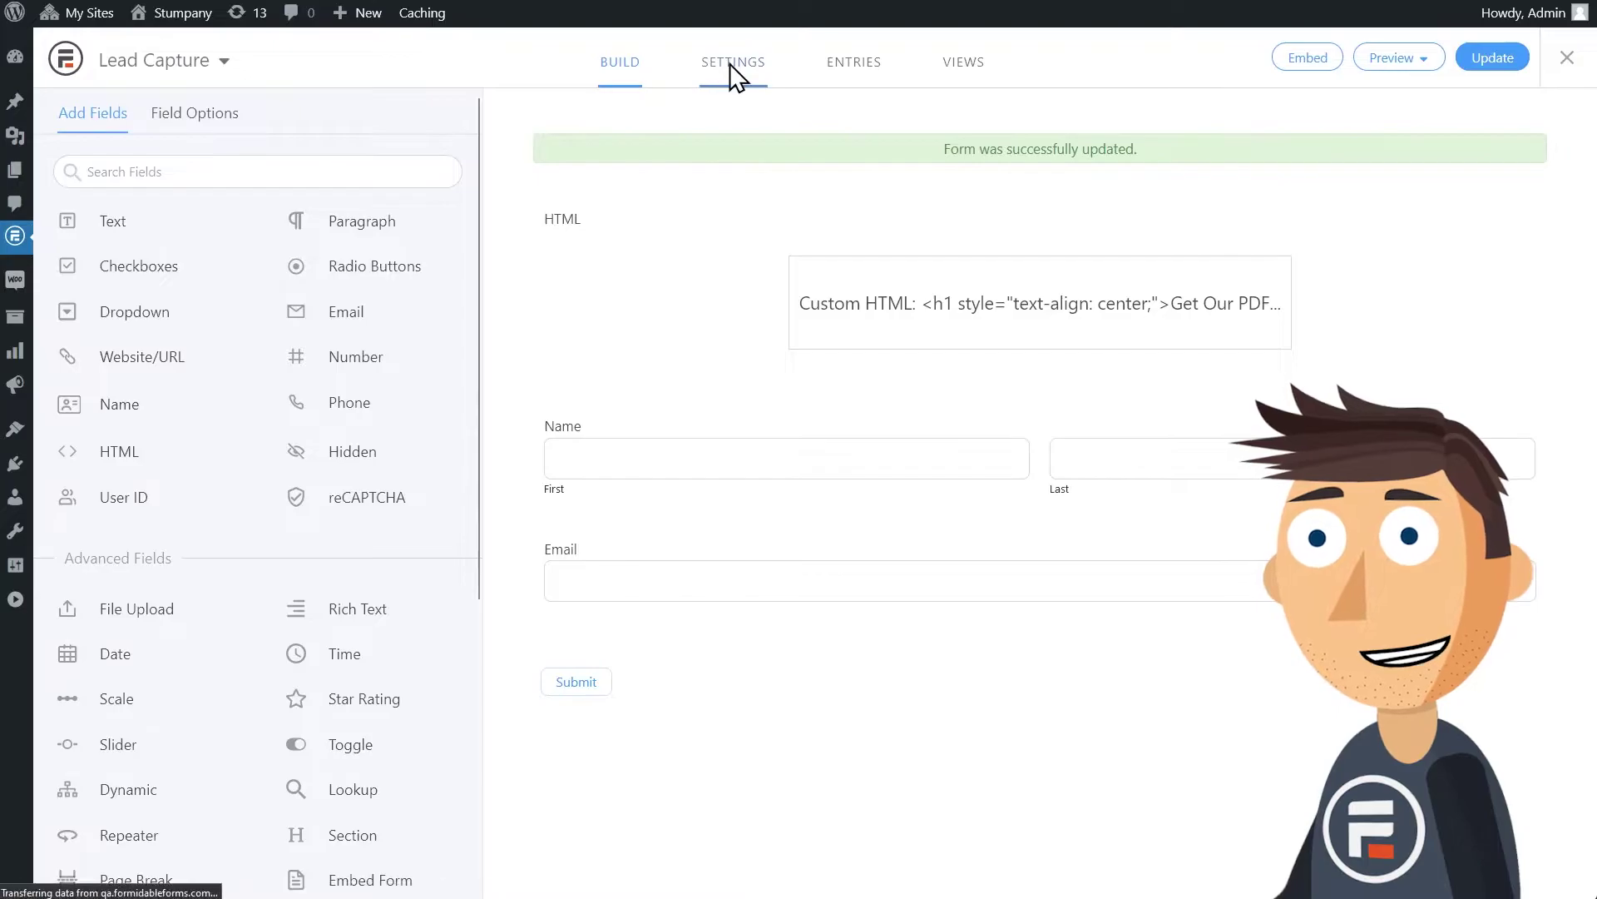
Enable the form landing page with the Left design and an uploaded background image
click(733, 62)
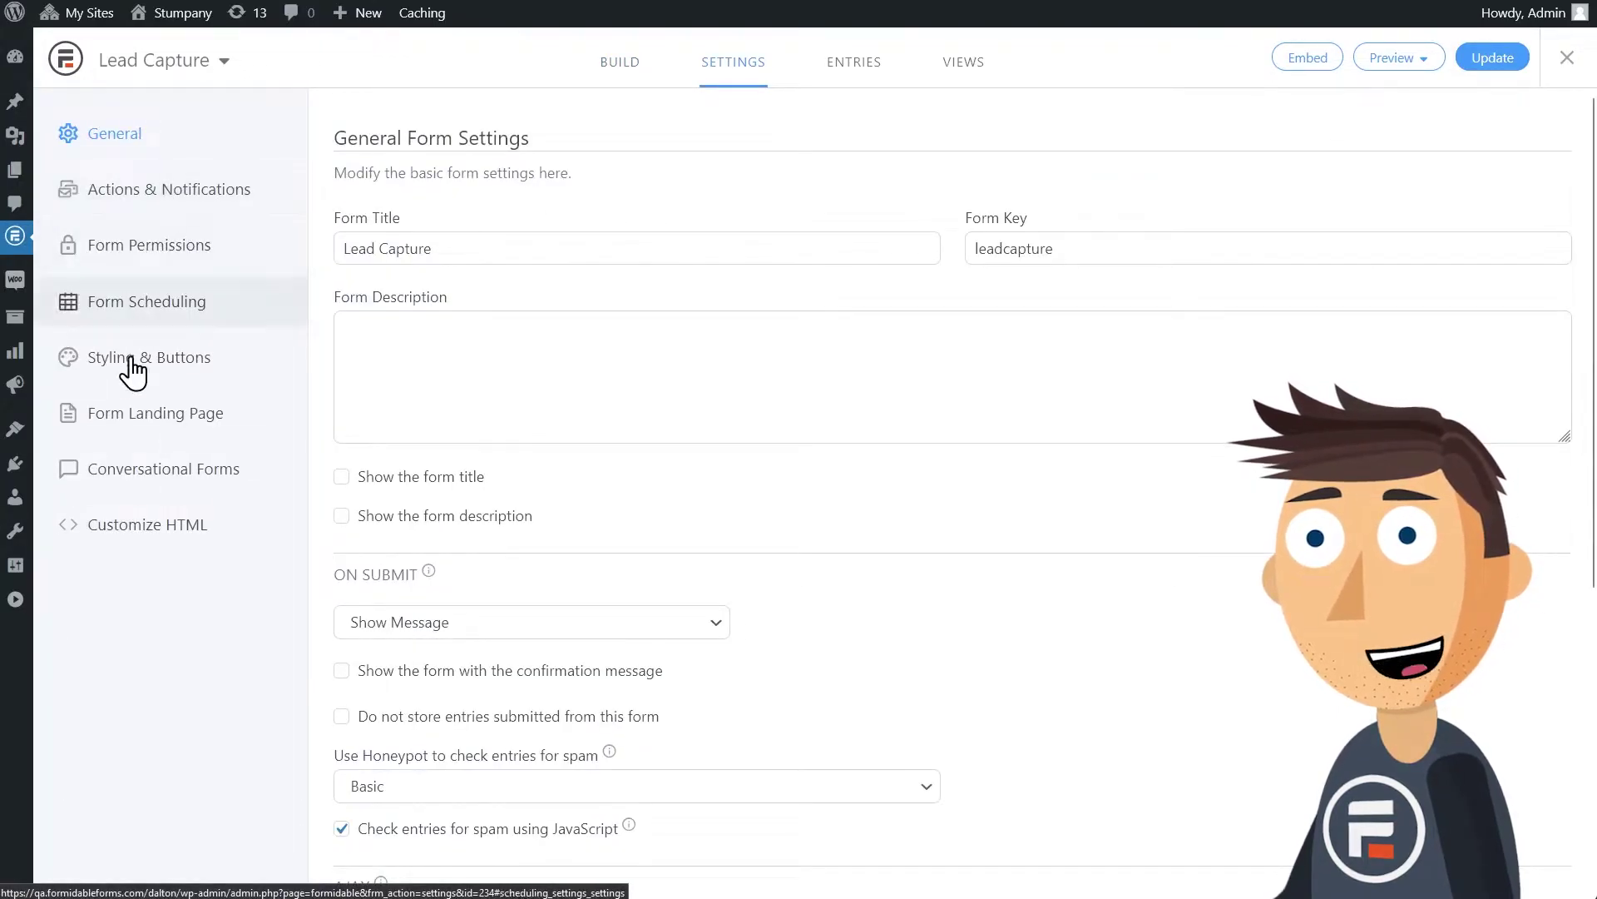
click(125, 418)
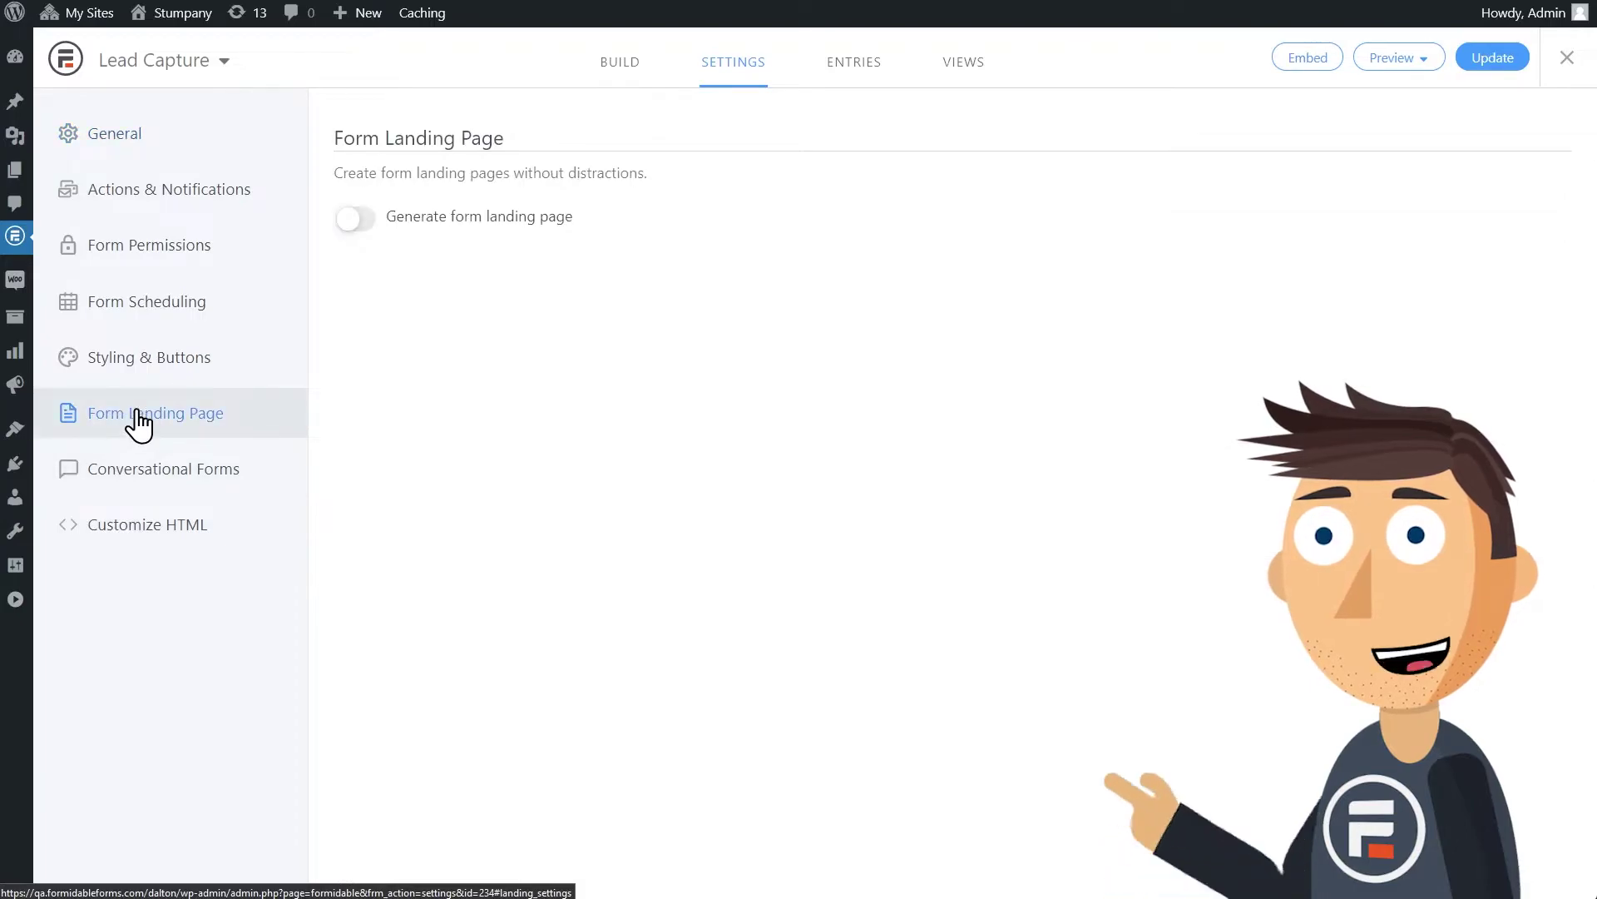
click(357, 220)
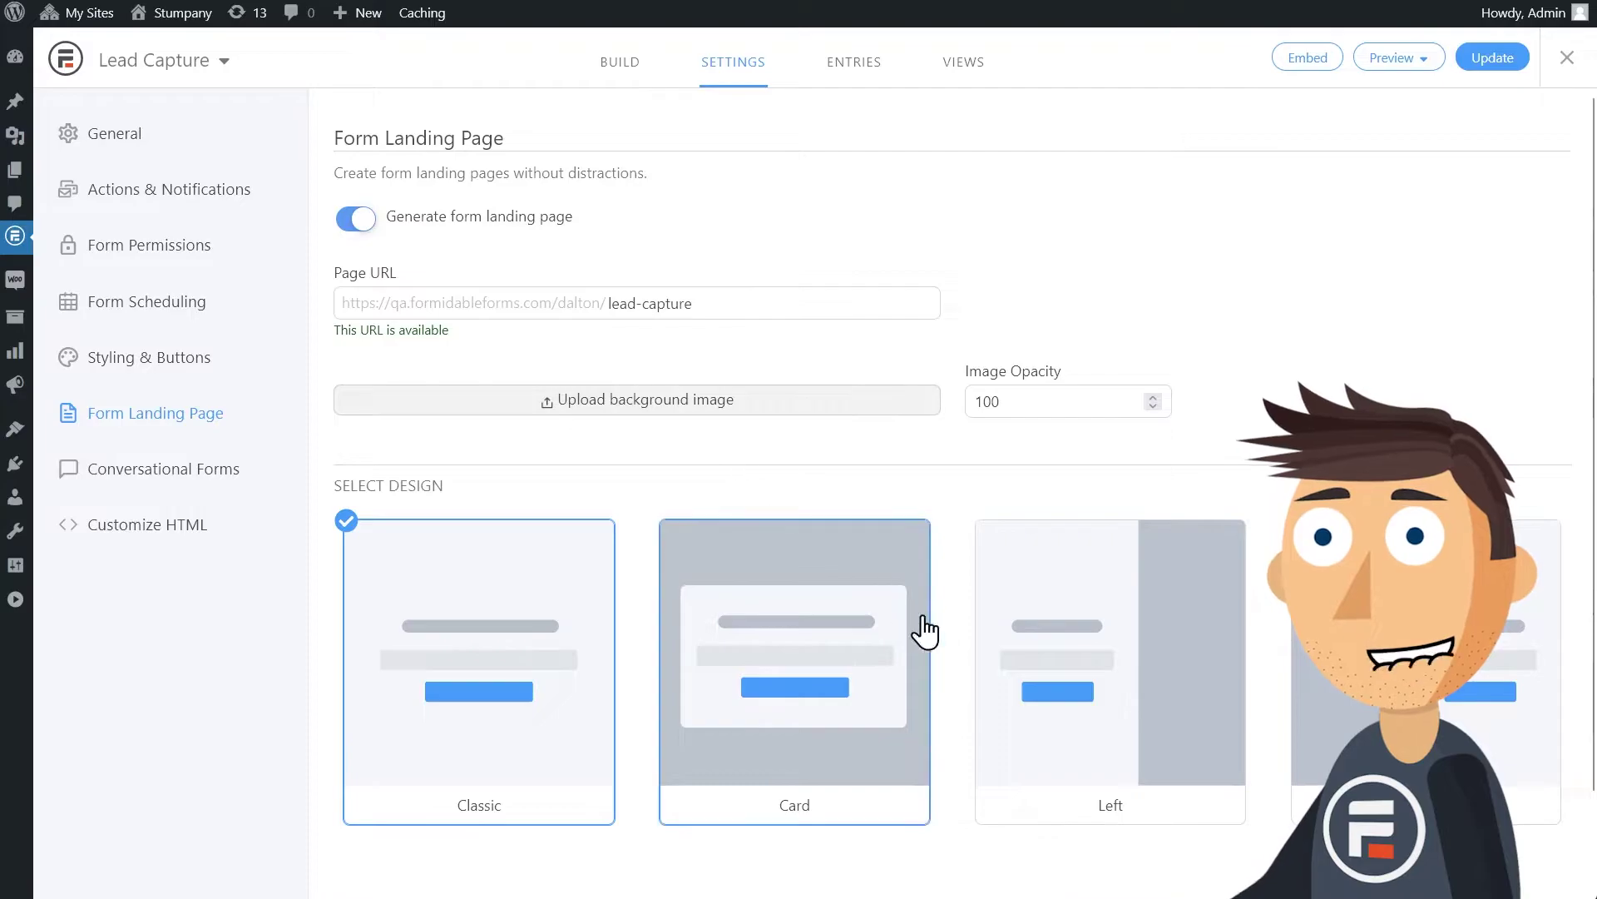
click(1090, 697)
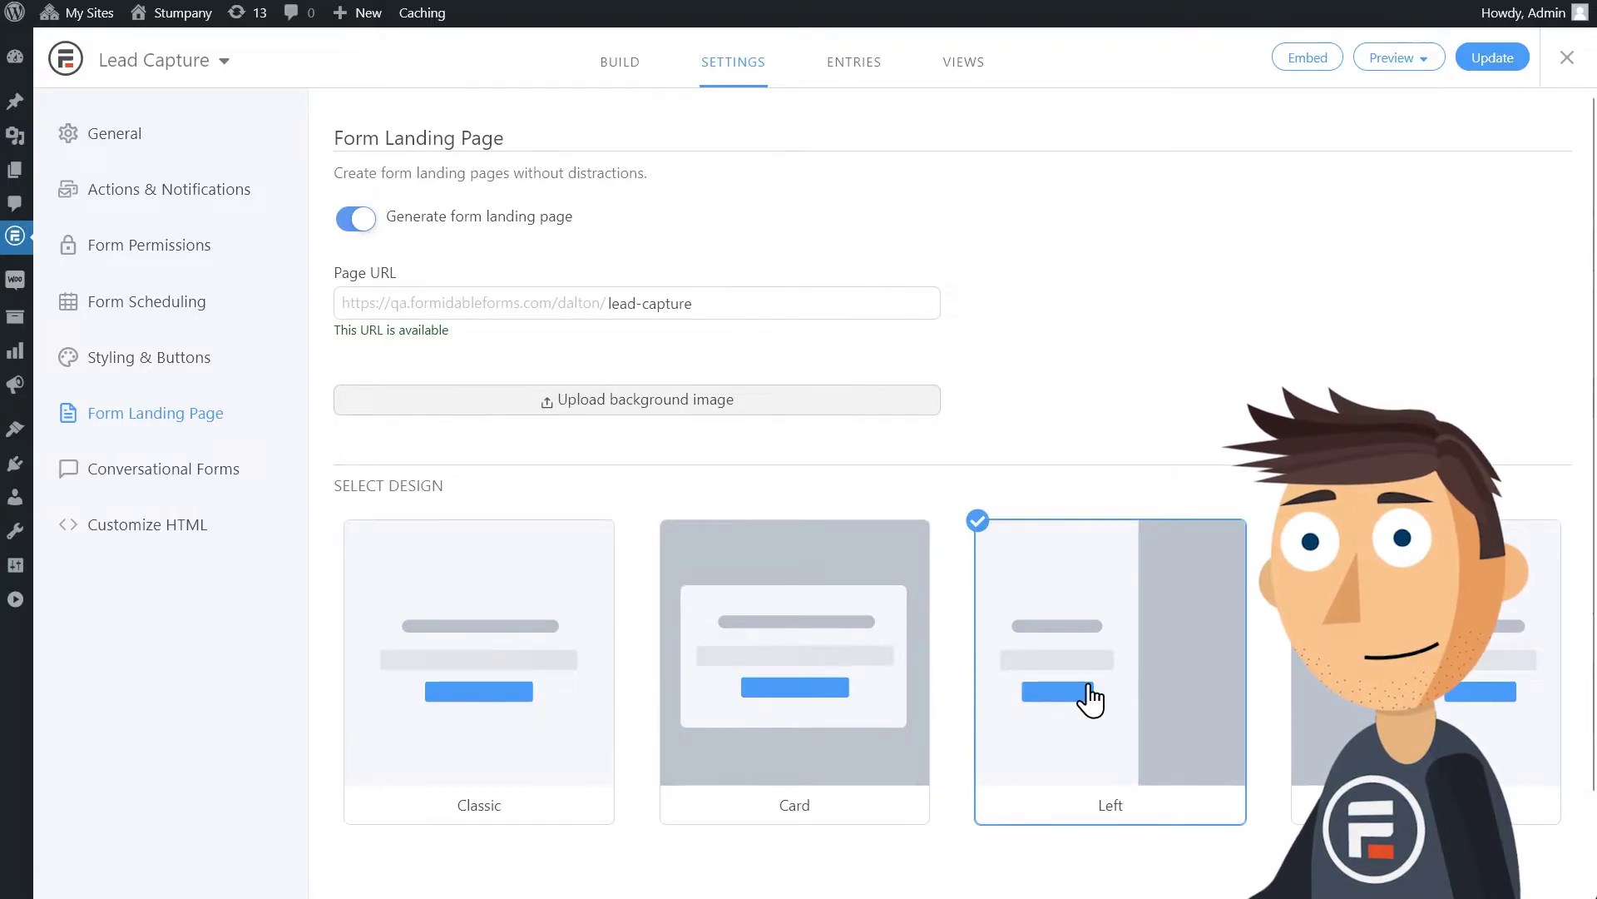
click(678, 402)
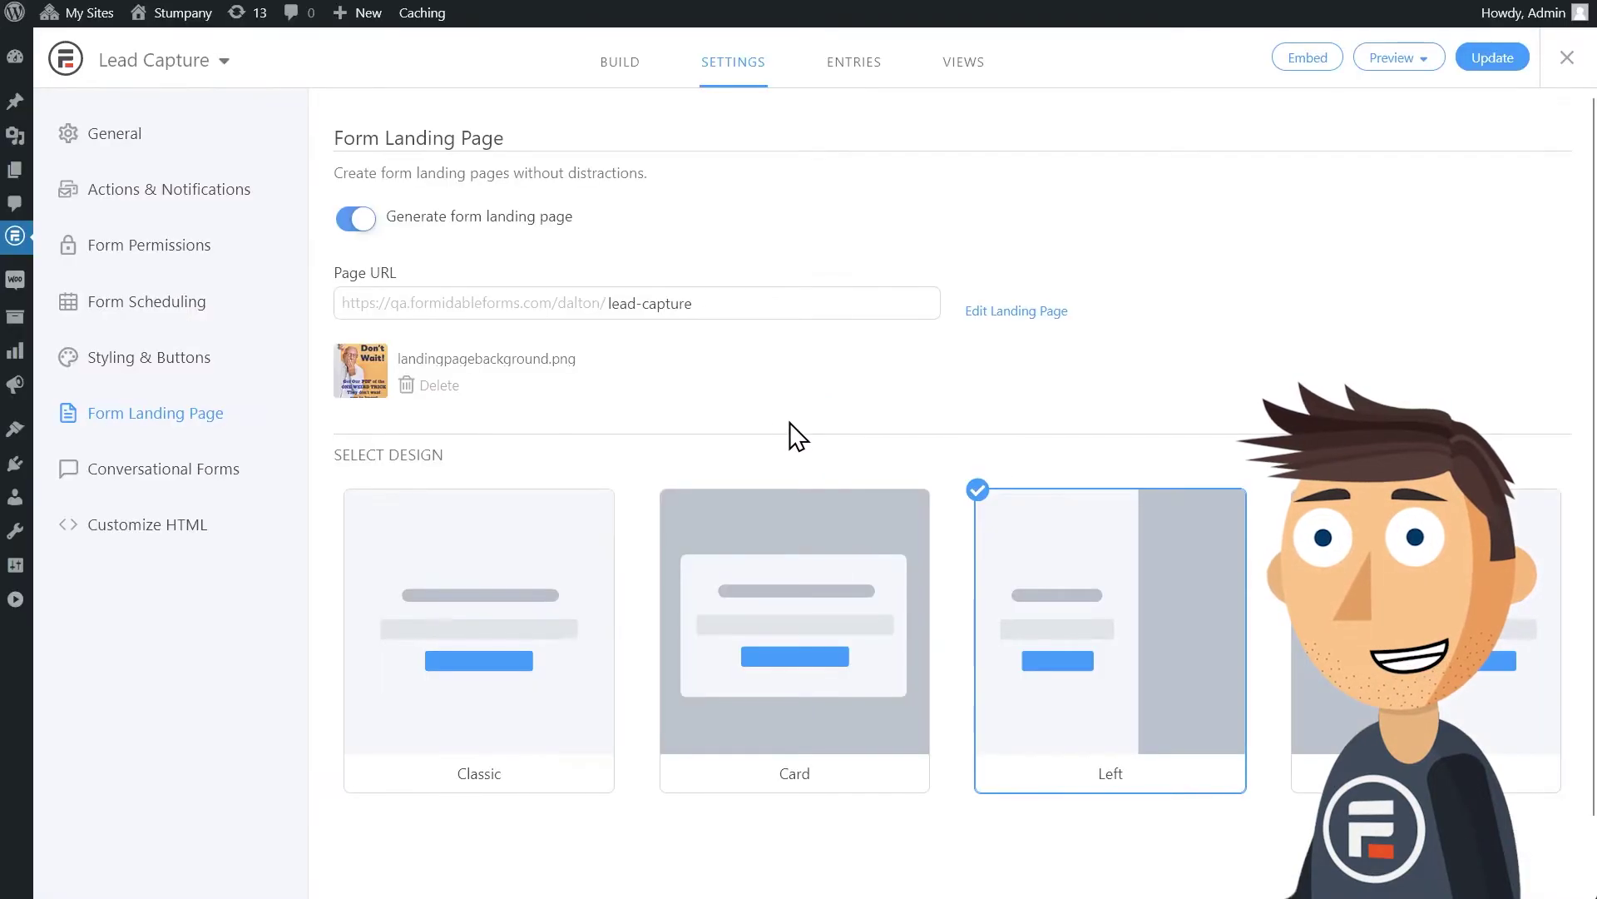
click(1398, 58)
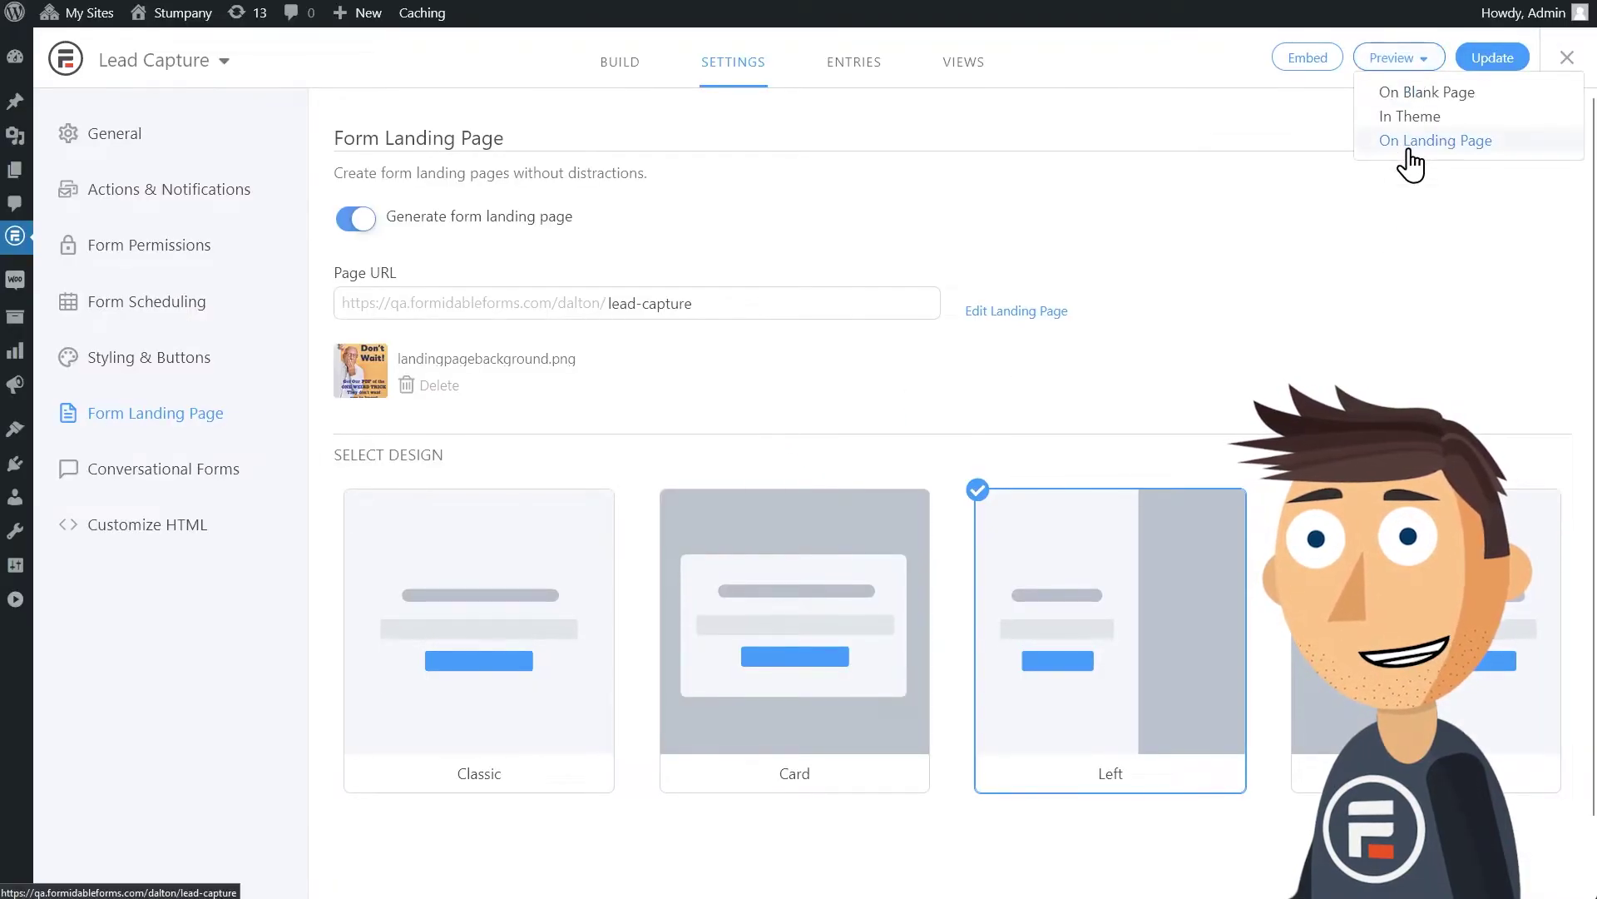
click(1433, 141)
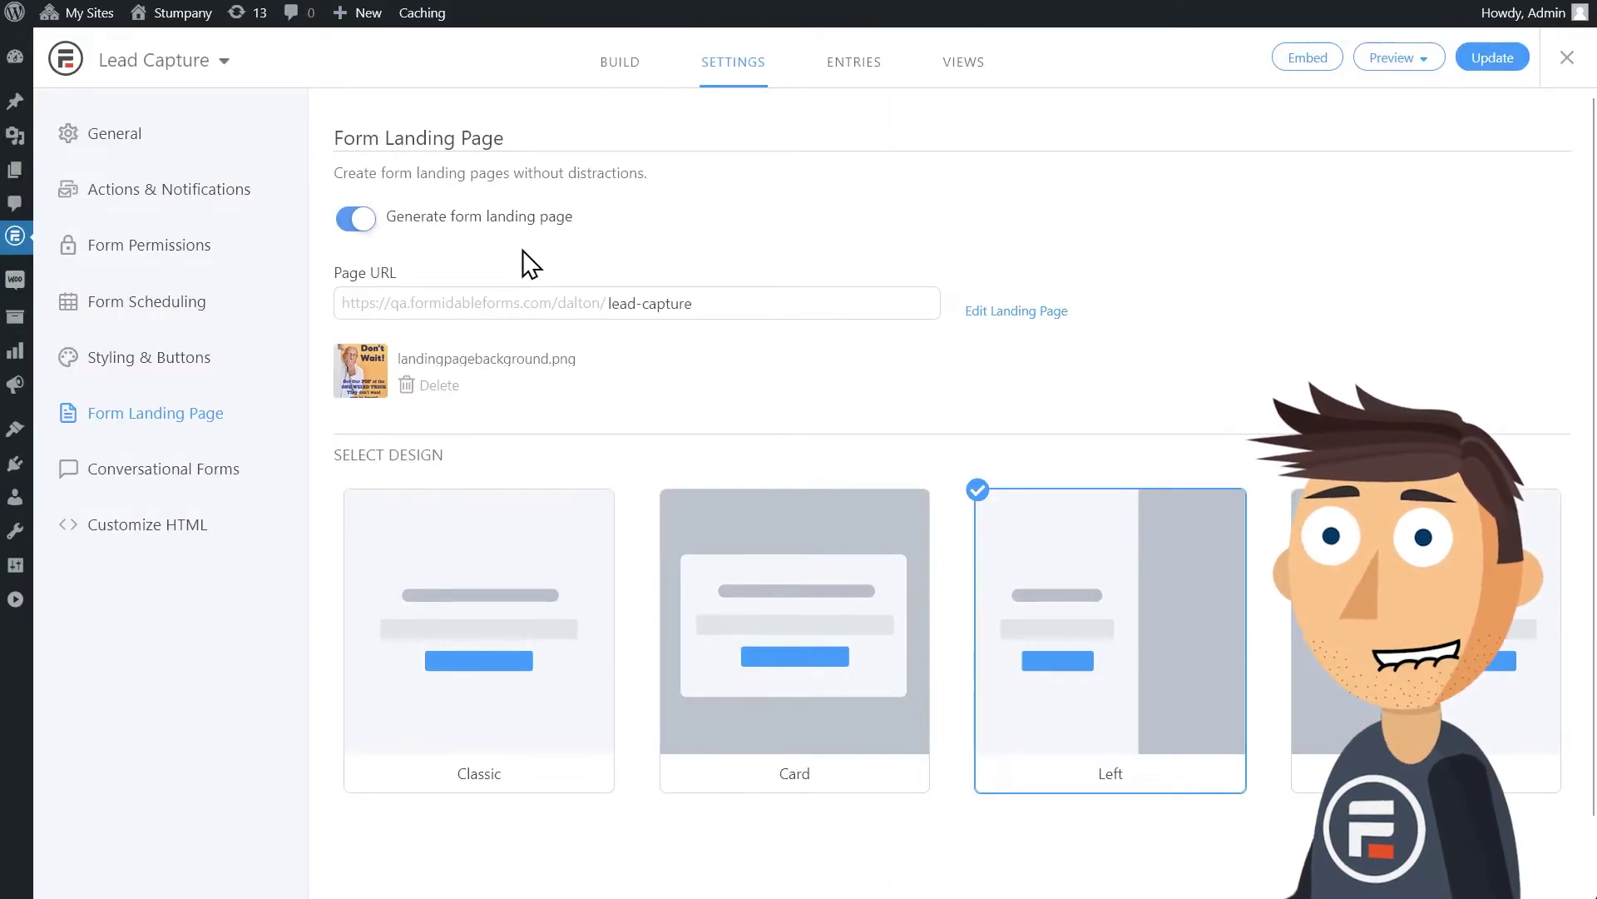
Add an Add to MailChimp action that subscribes entries to the Lead Capture List
click(262, 199)
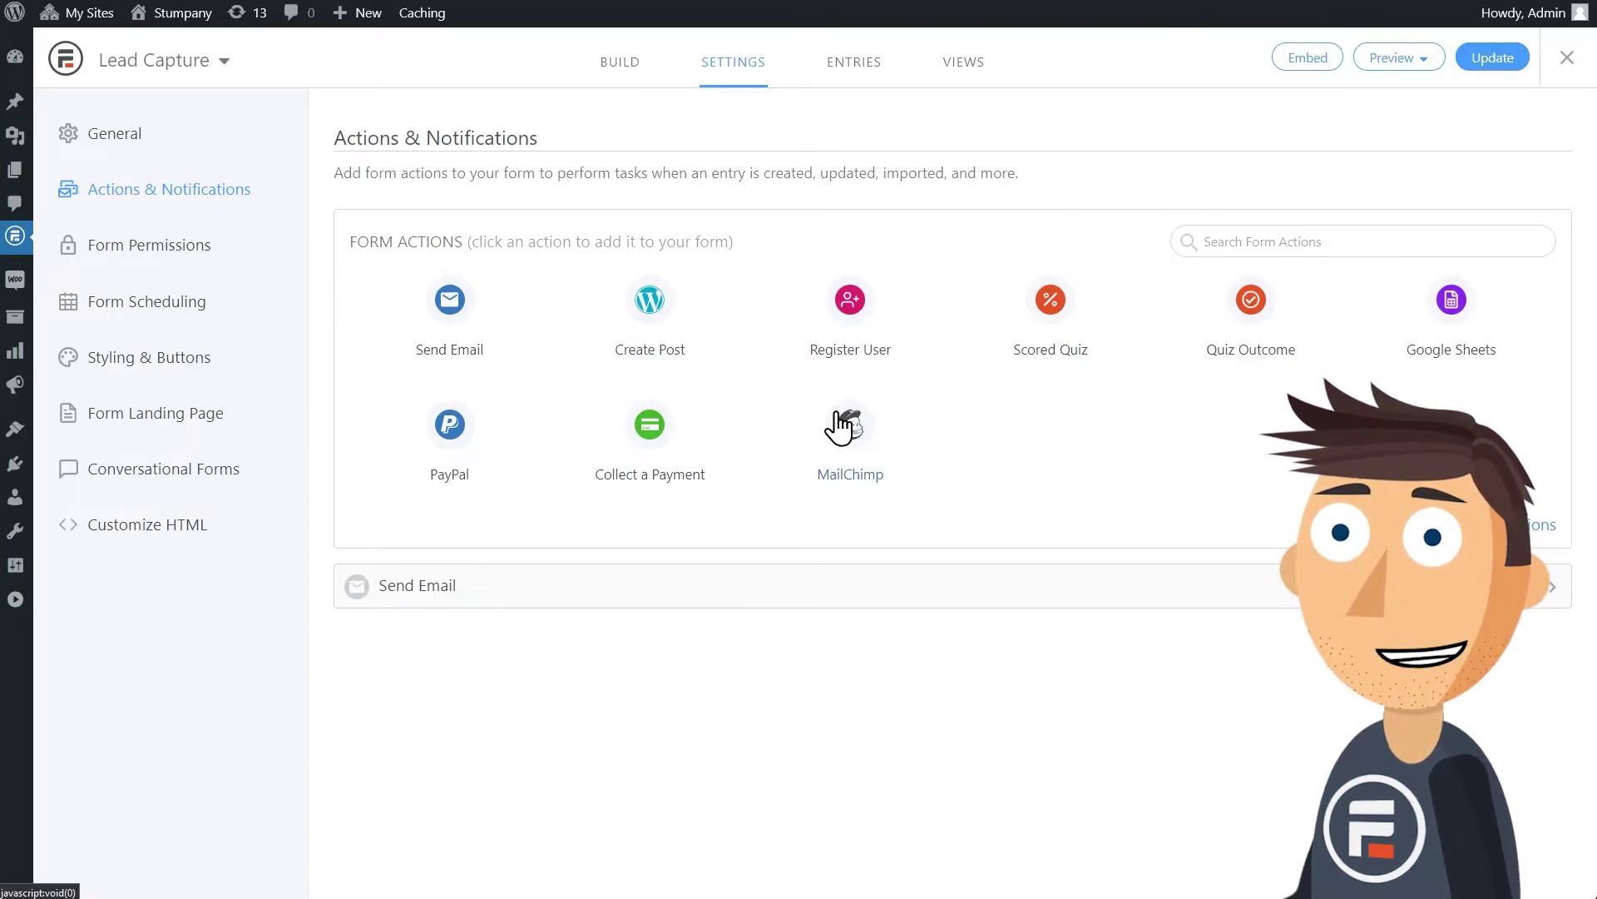
click(843, 428)
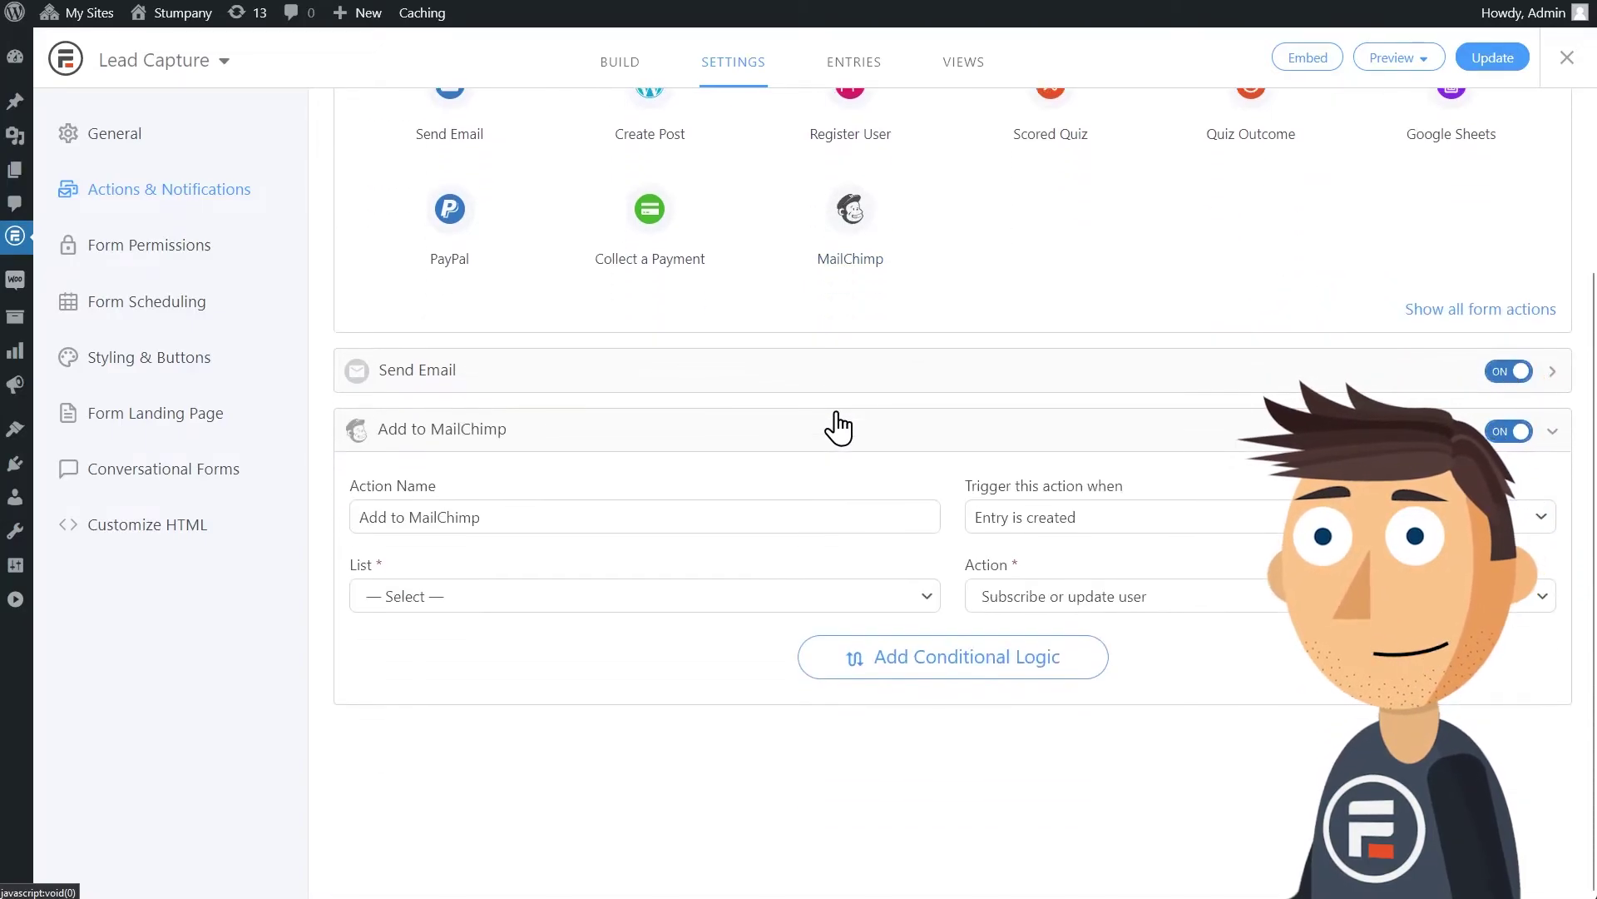
click(705, 597)
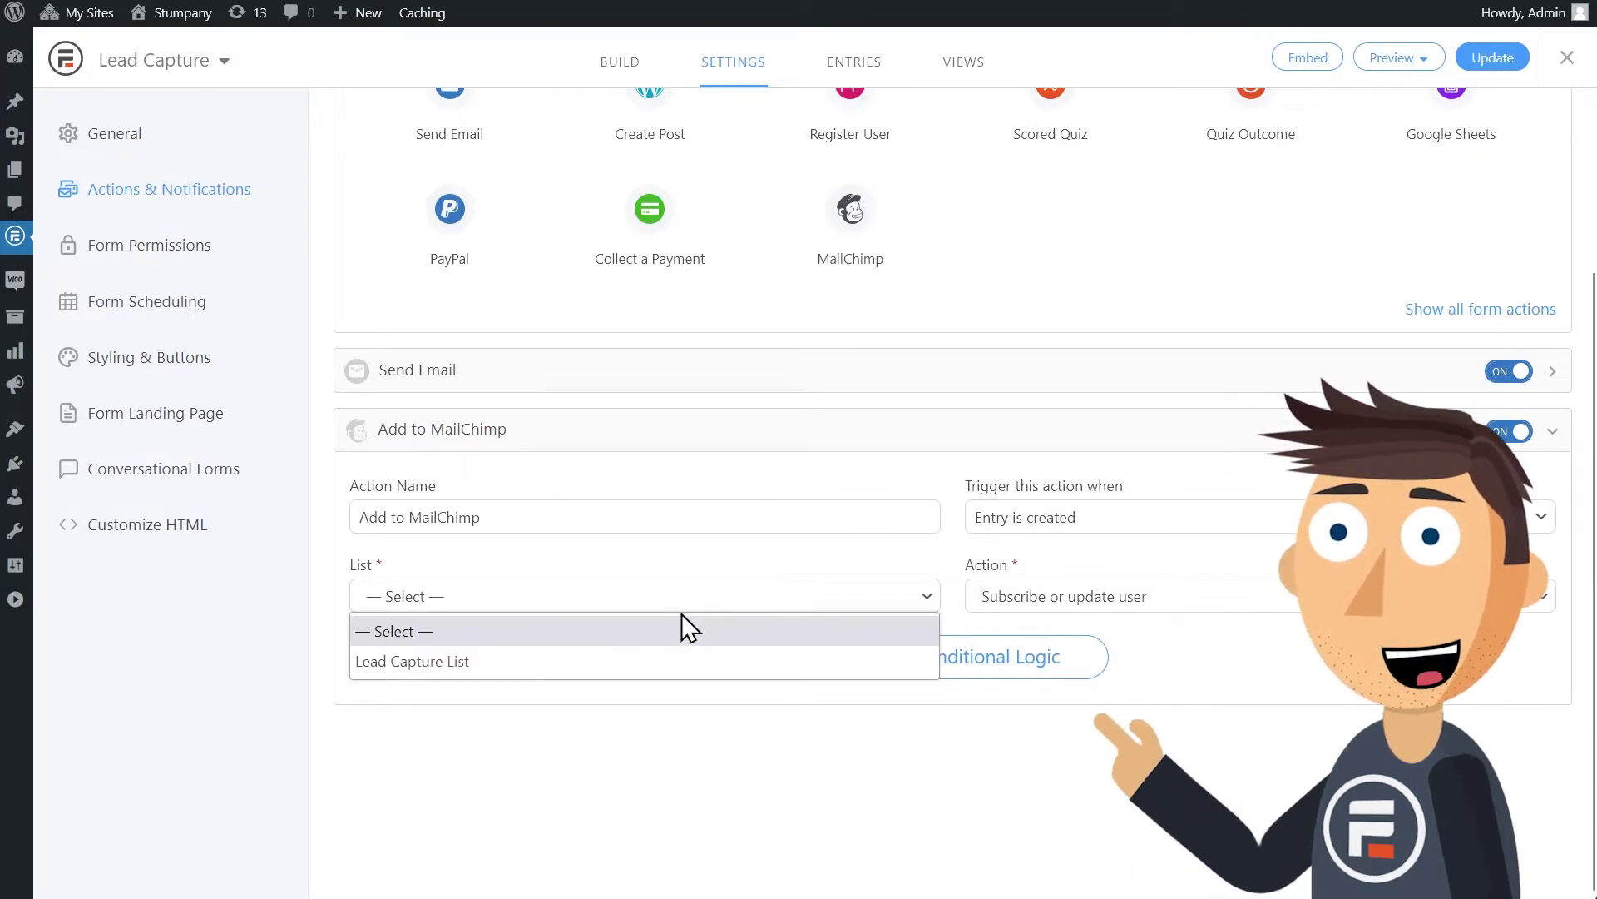
click(652, 662)
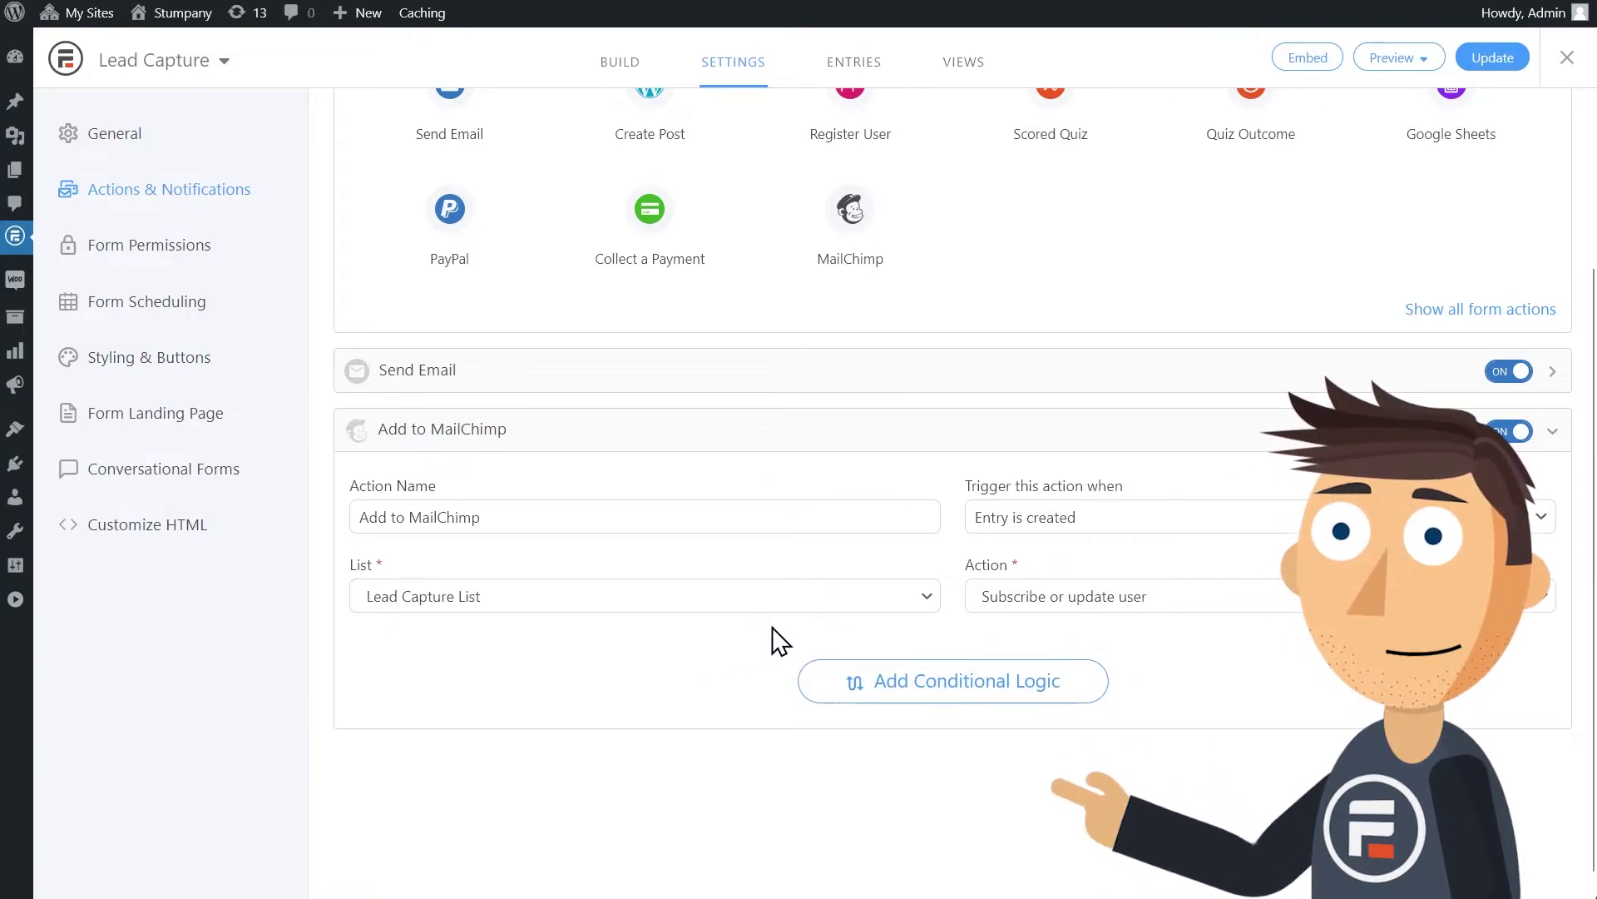
scroll(974, 586, down, 2)
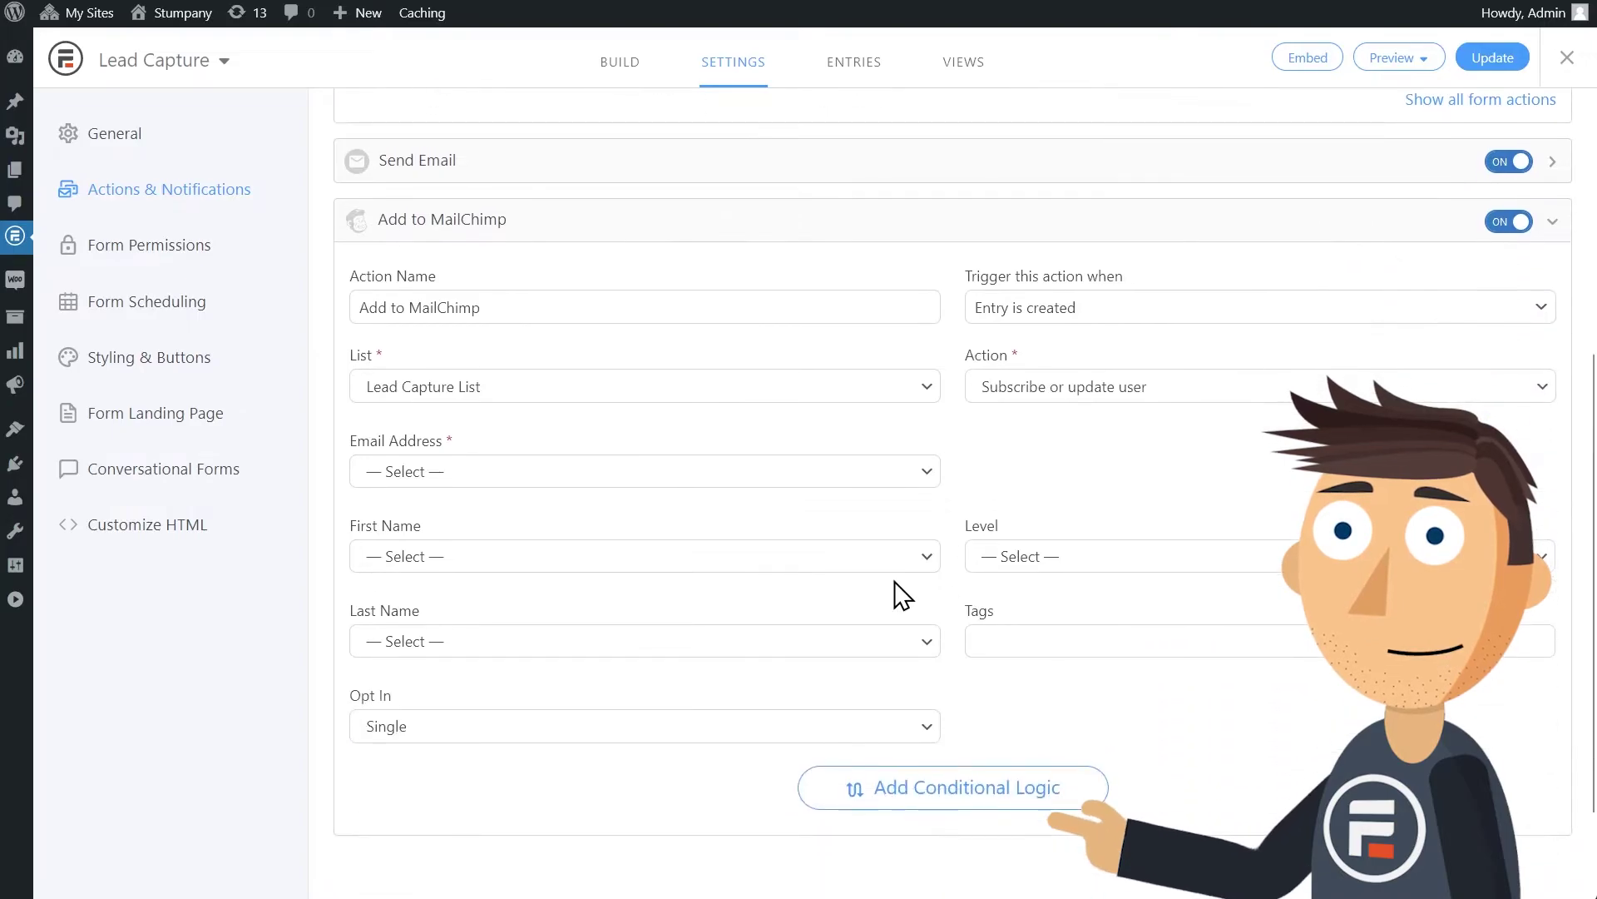
Map Email Address to the Email field, and First and Last Name to Name
click(862, 474)
click(624, 538)
click(831, 560)
click(777, 618)
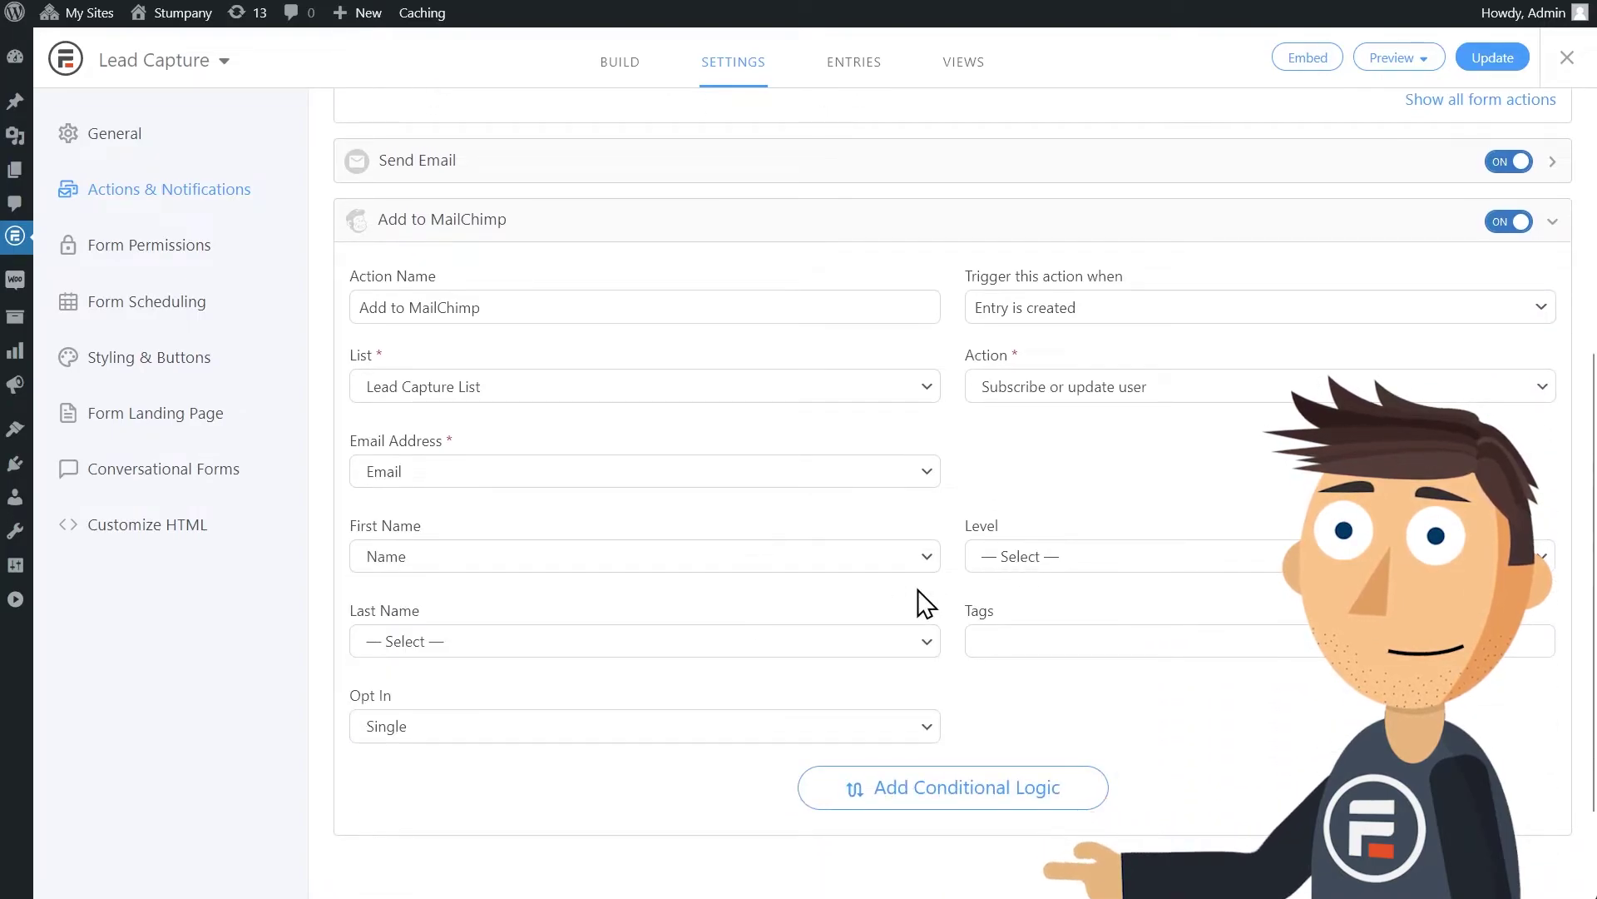
click(849, 641)
click(845, 706)
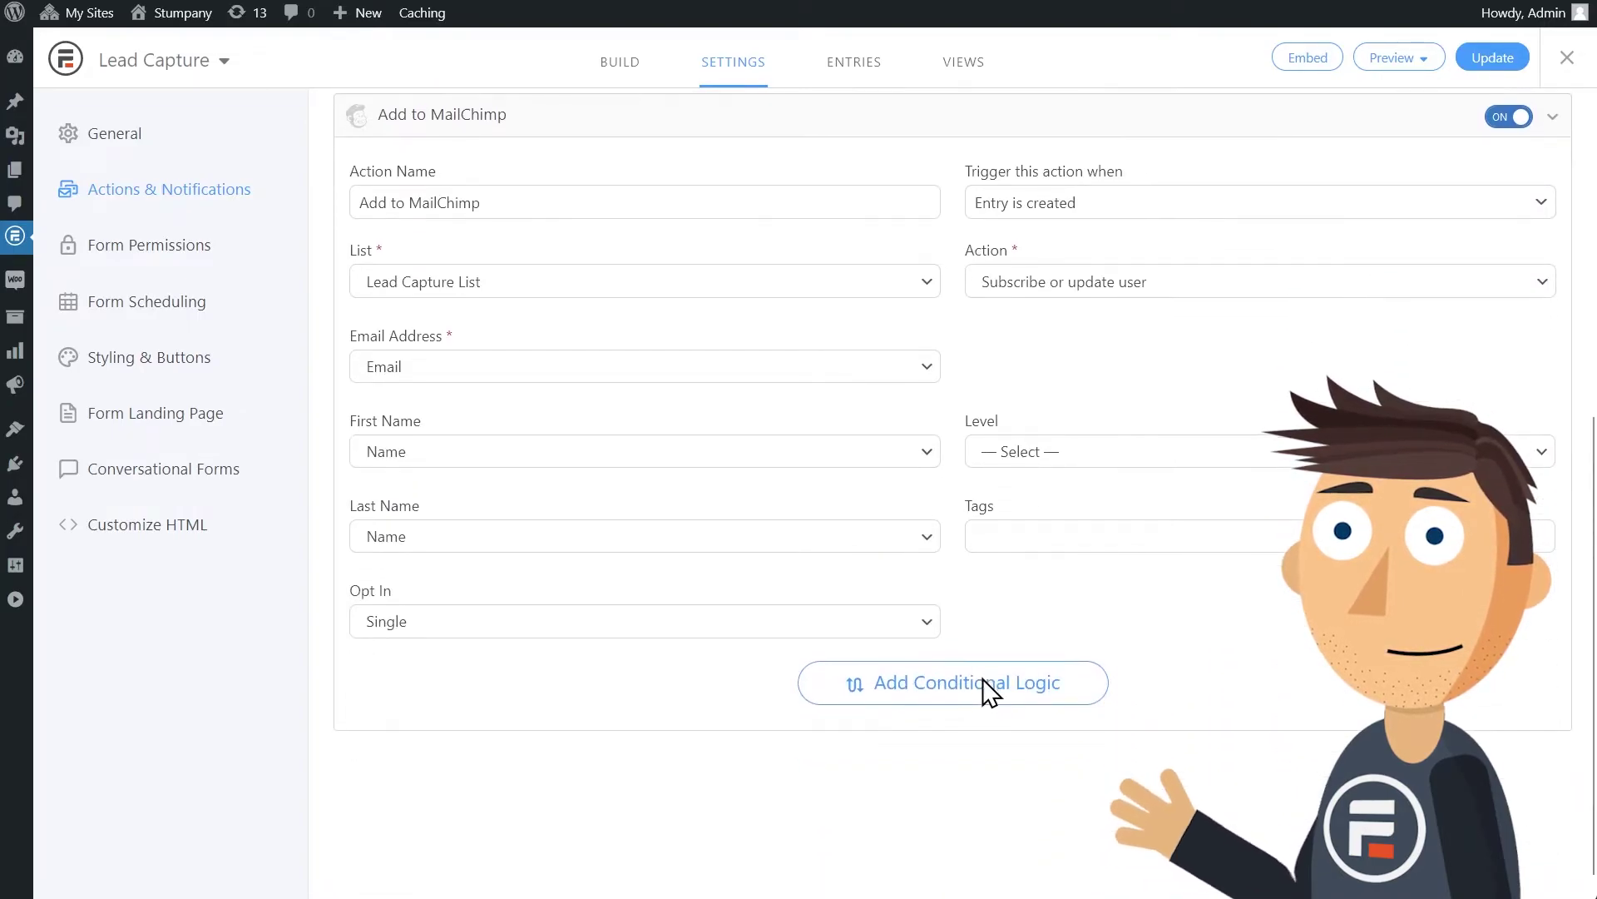
scroll(983, 678, up, 4)
scroll(1493, 212, up, 3)
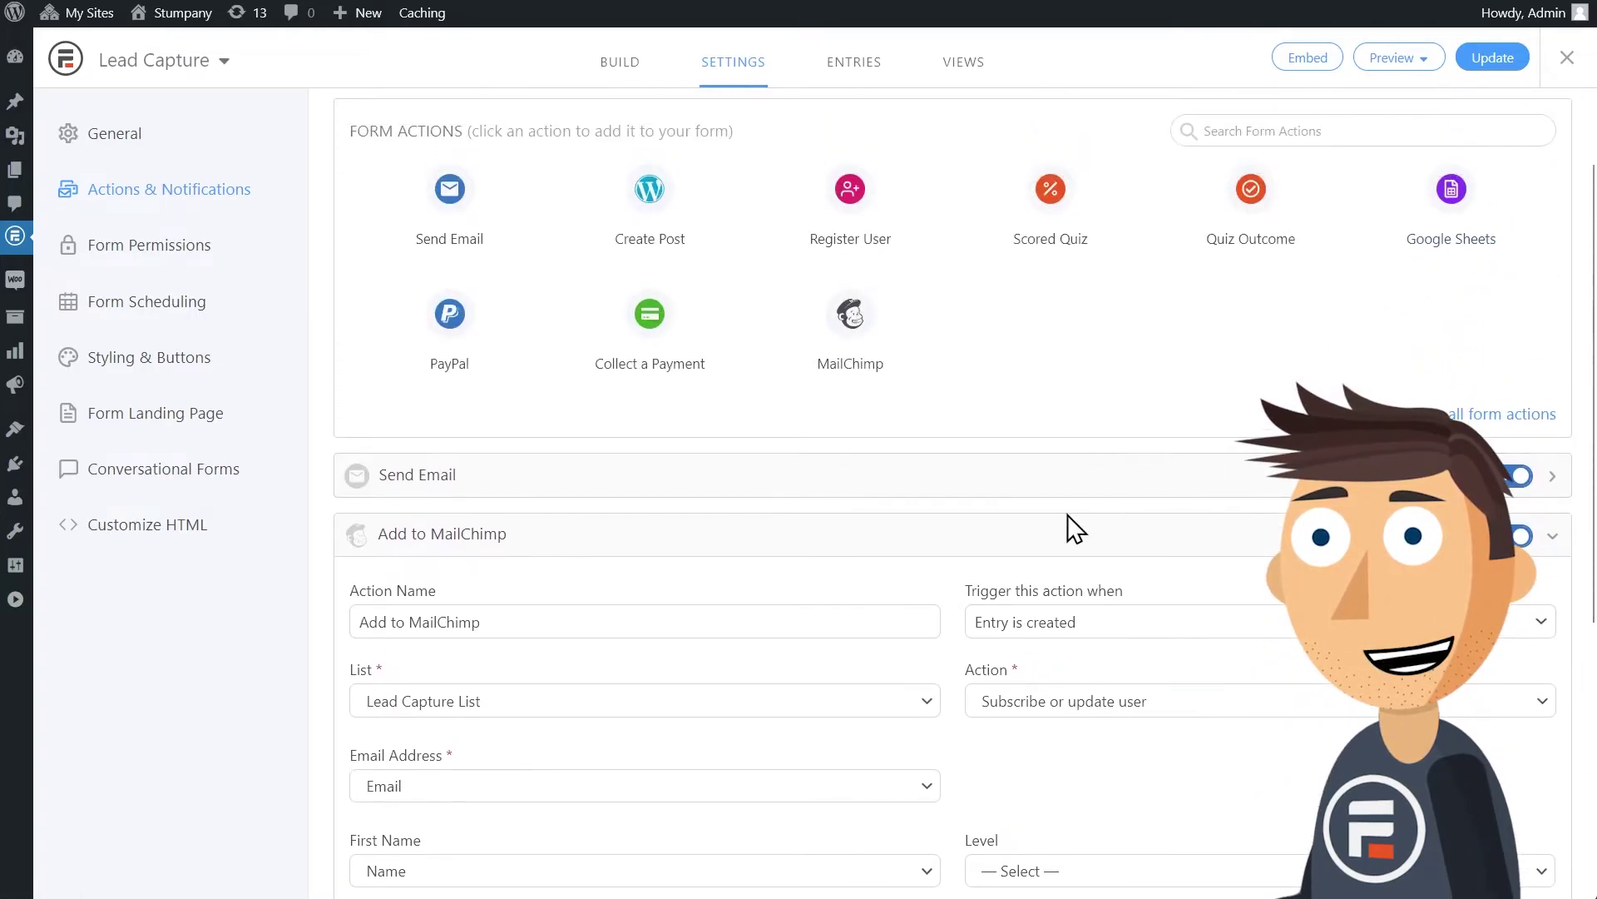
Replace the admin recipient of Send Email with the submitter's Email field
click(1028, 534)
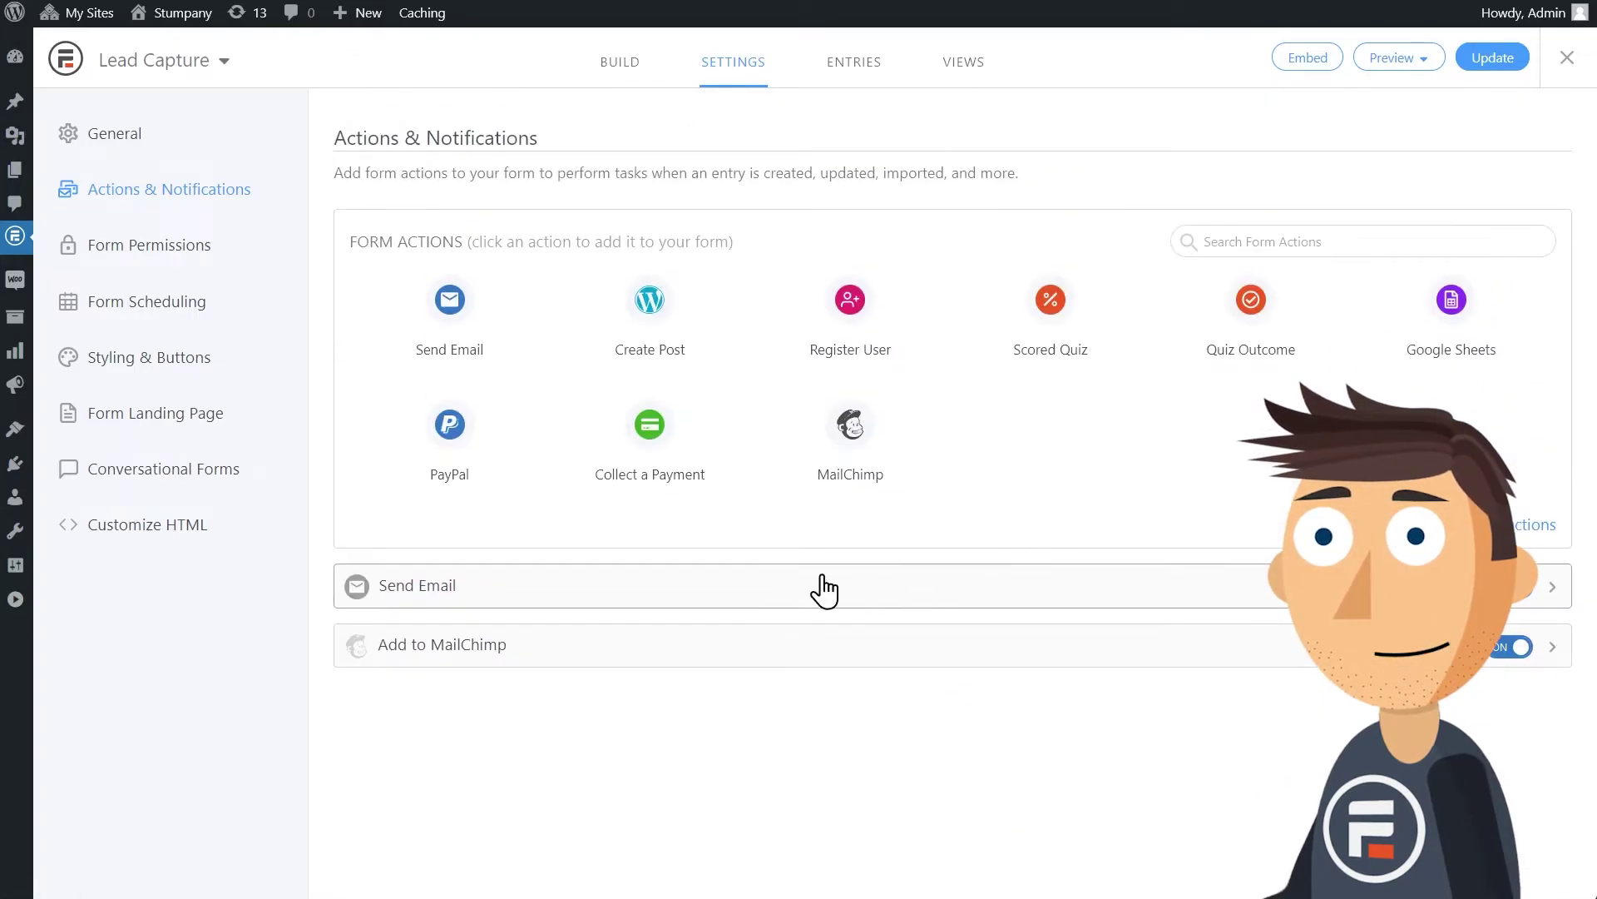
click(667, 593)
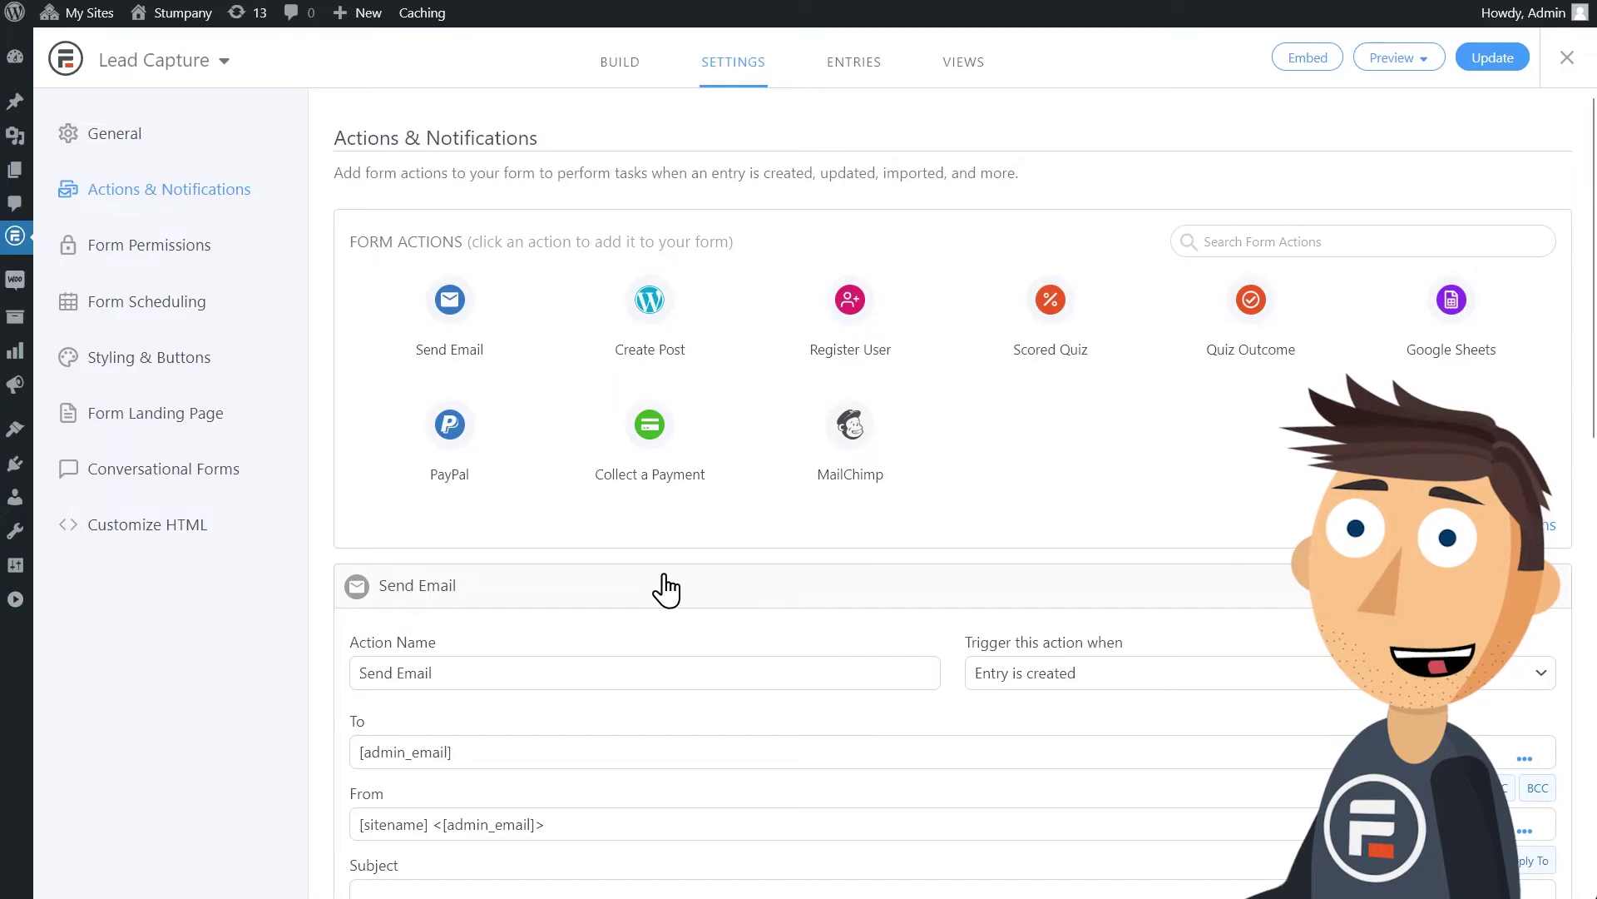
scroll(667, 587, down, 3)
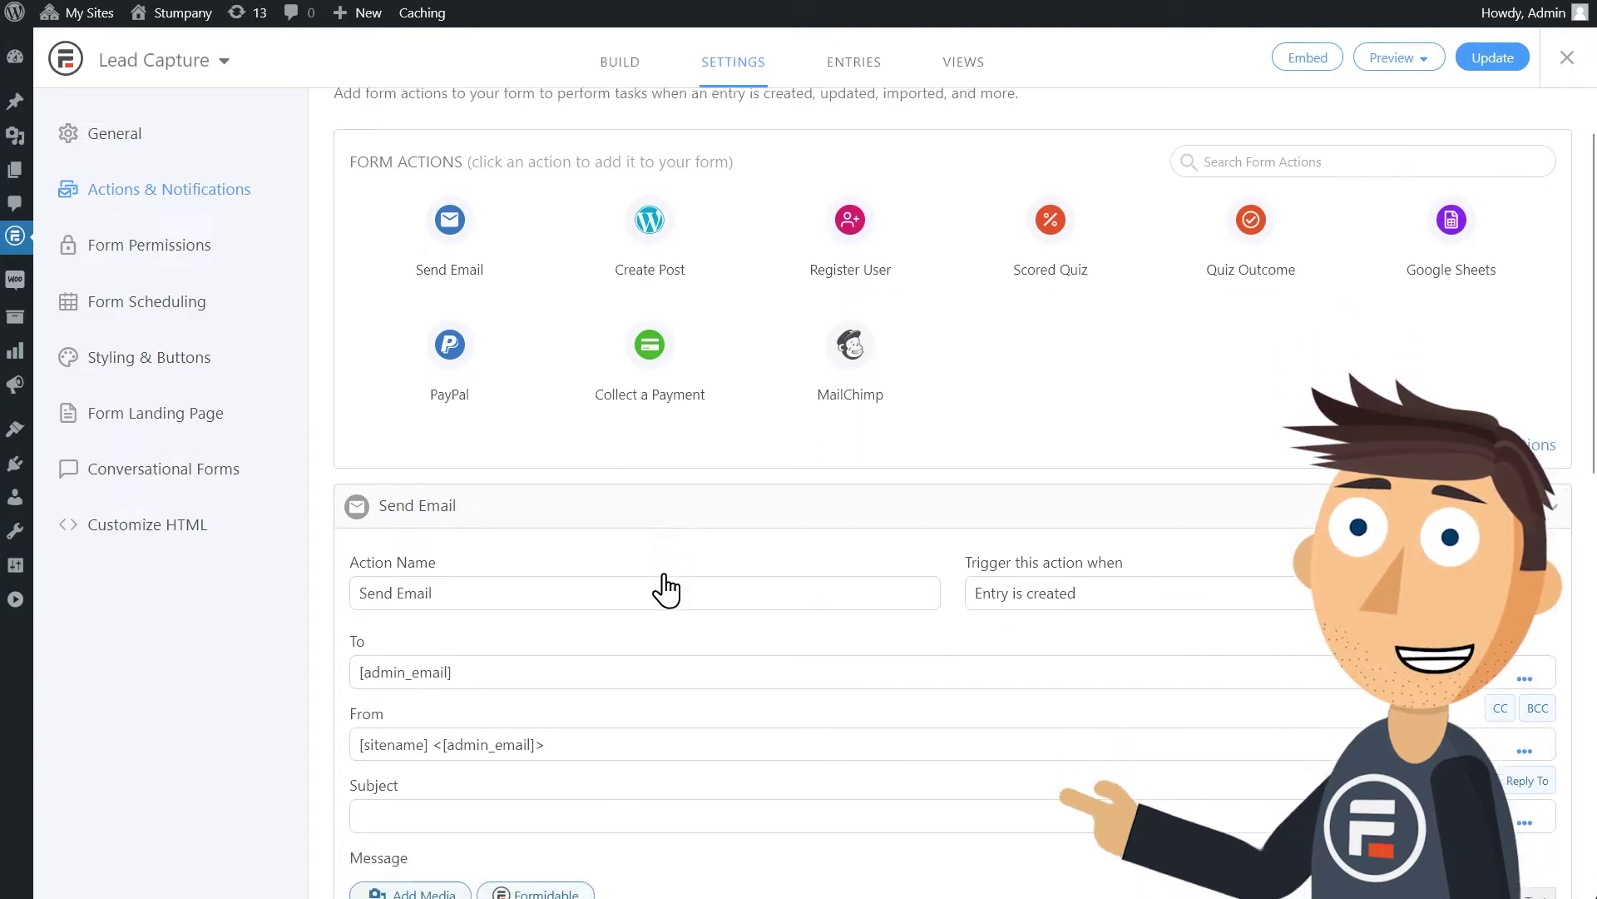
scroll(691, 550, down, 1)
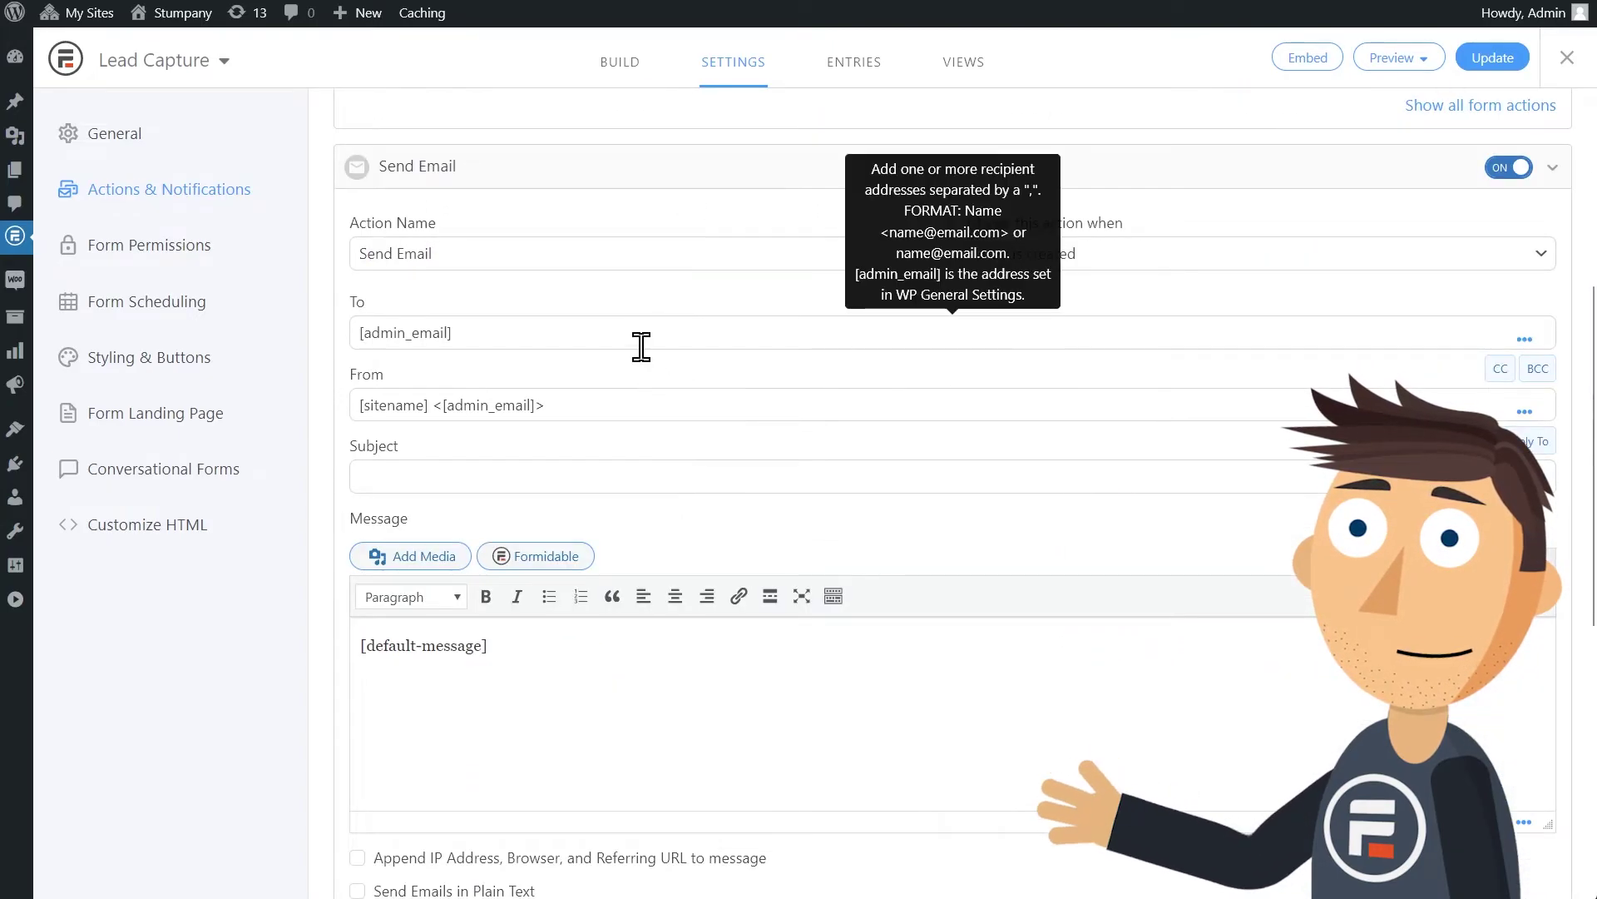
click(588, 181)
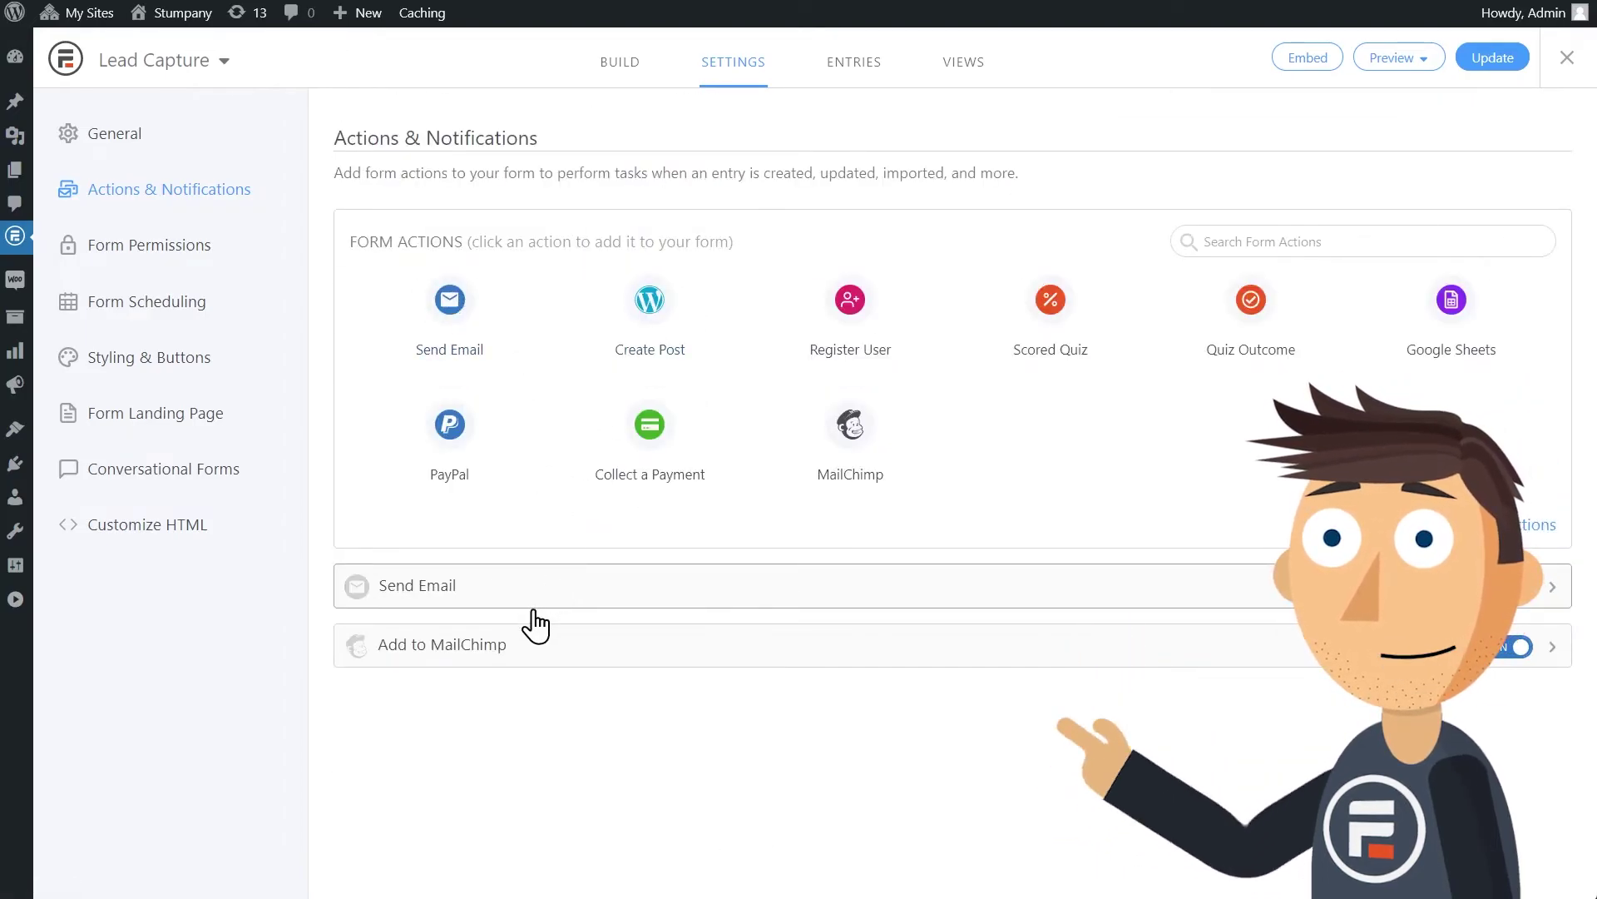
click(525, 586)
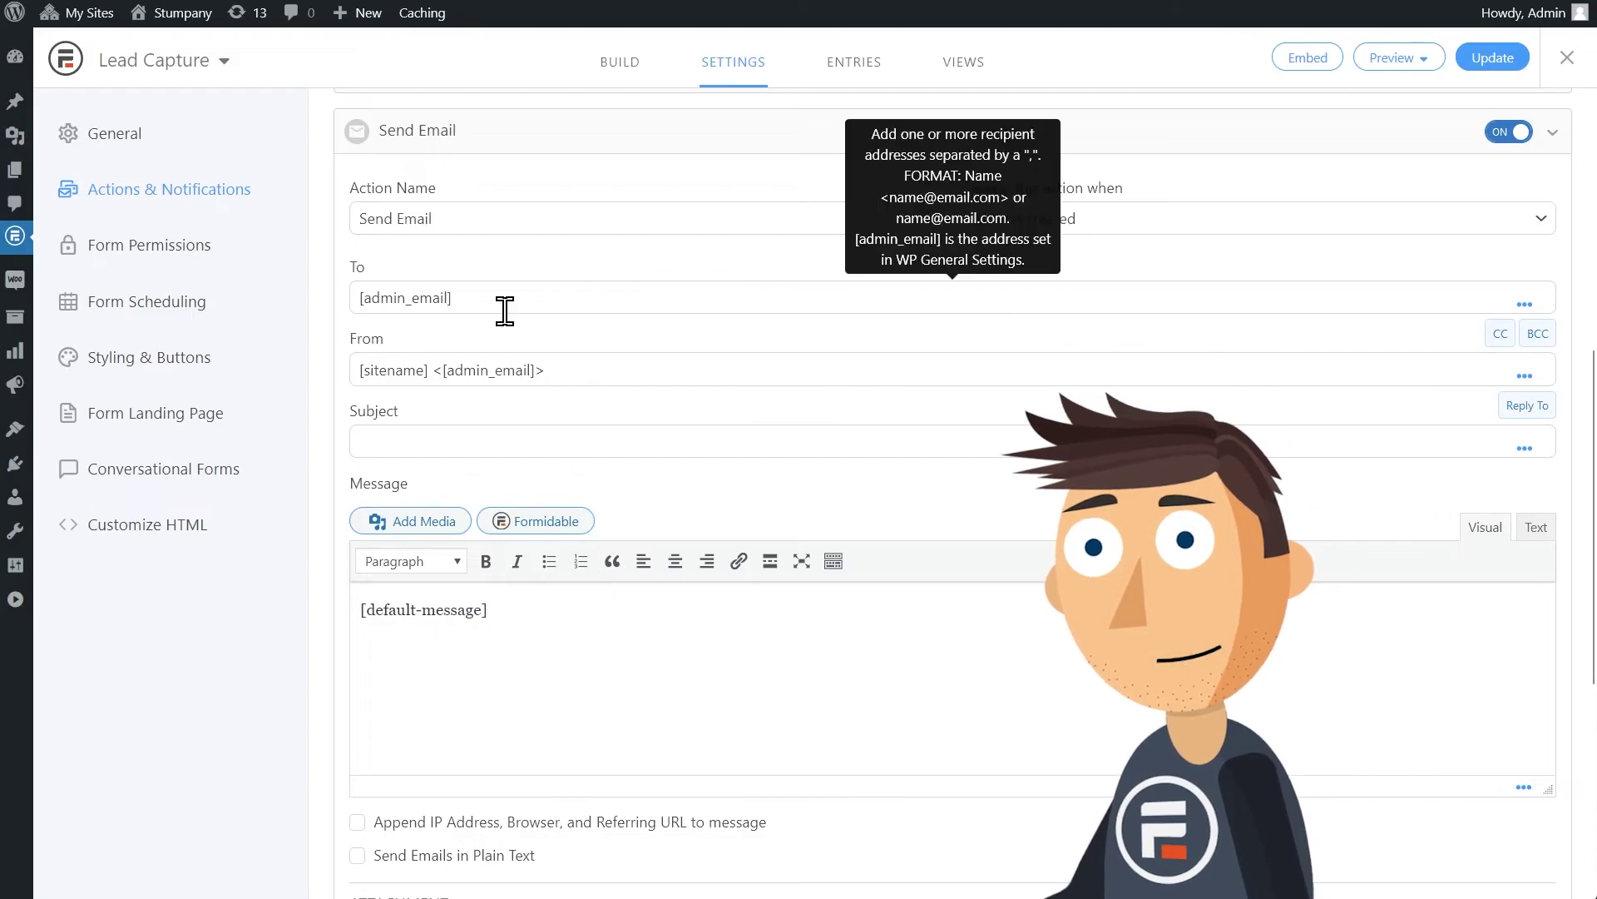
double_click(500, 299)
key(Delete)
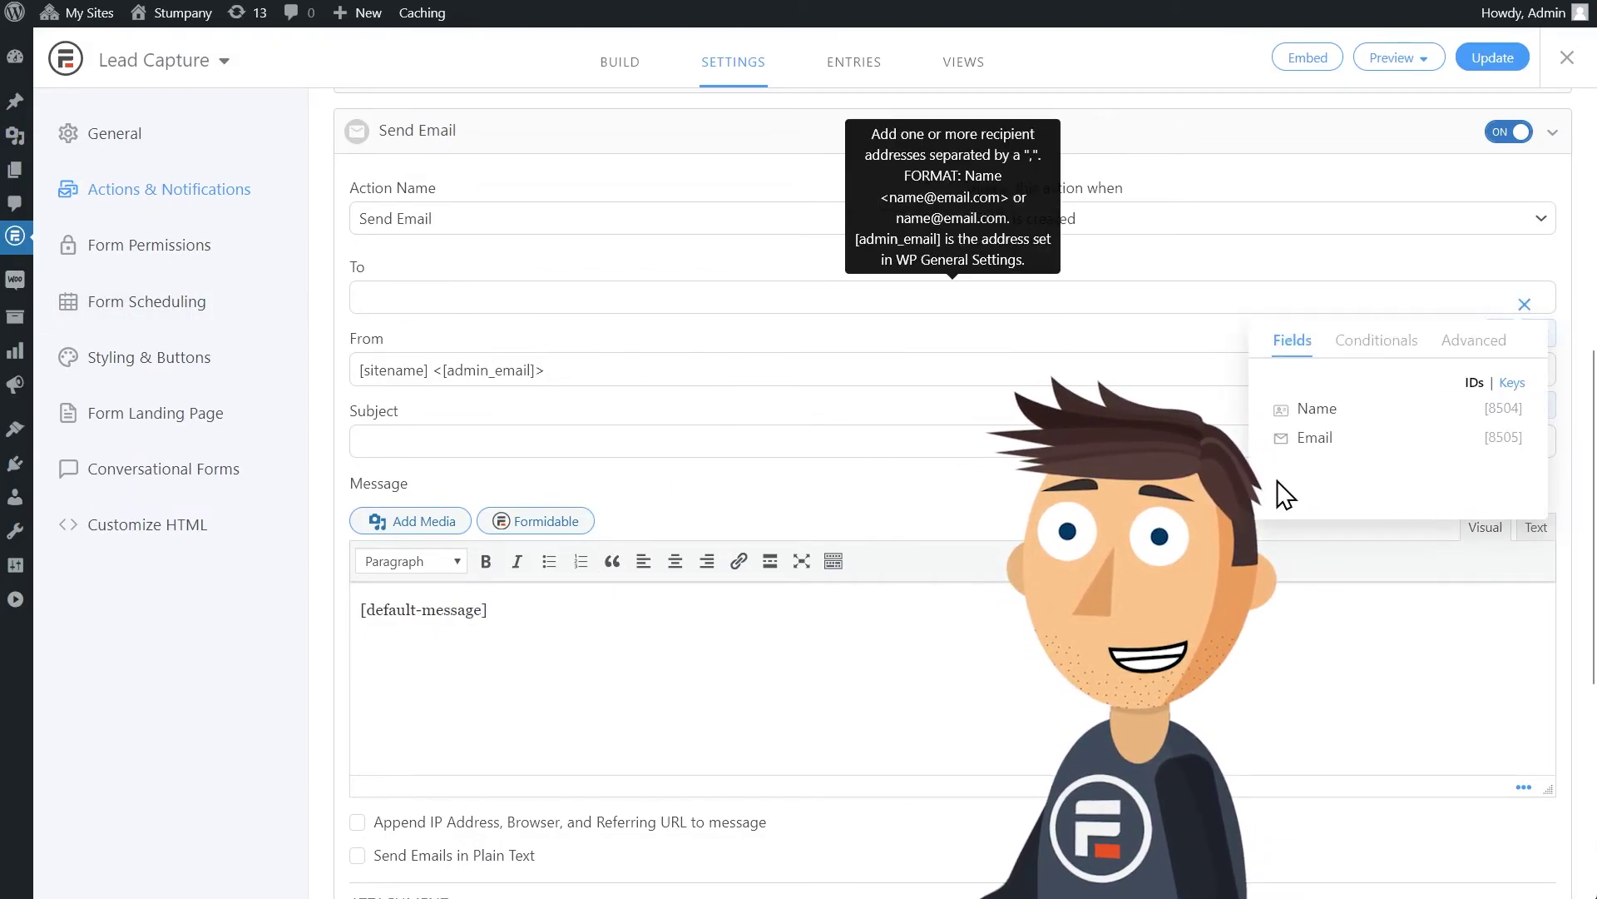
click(1314, 437)
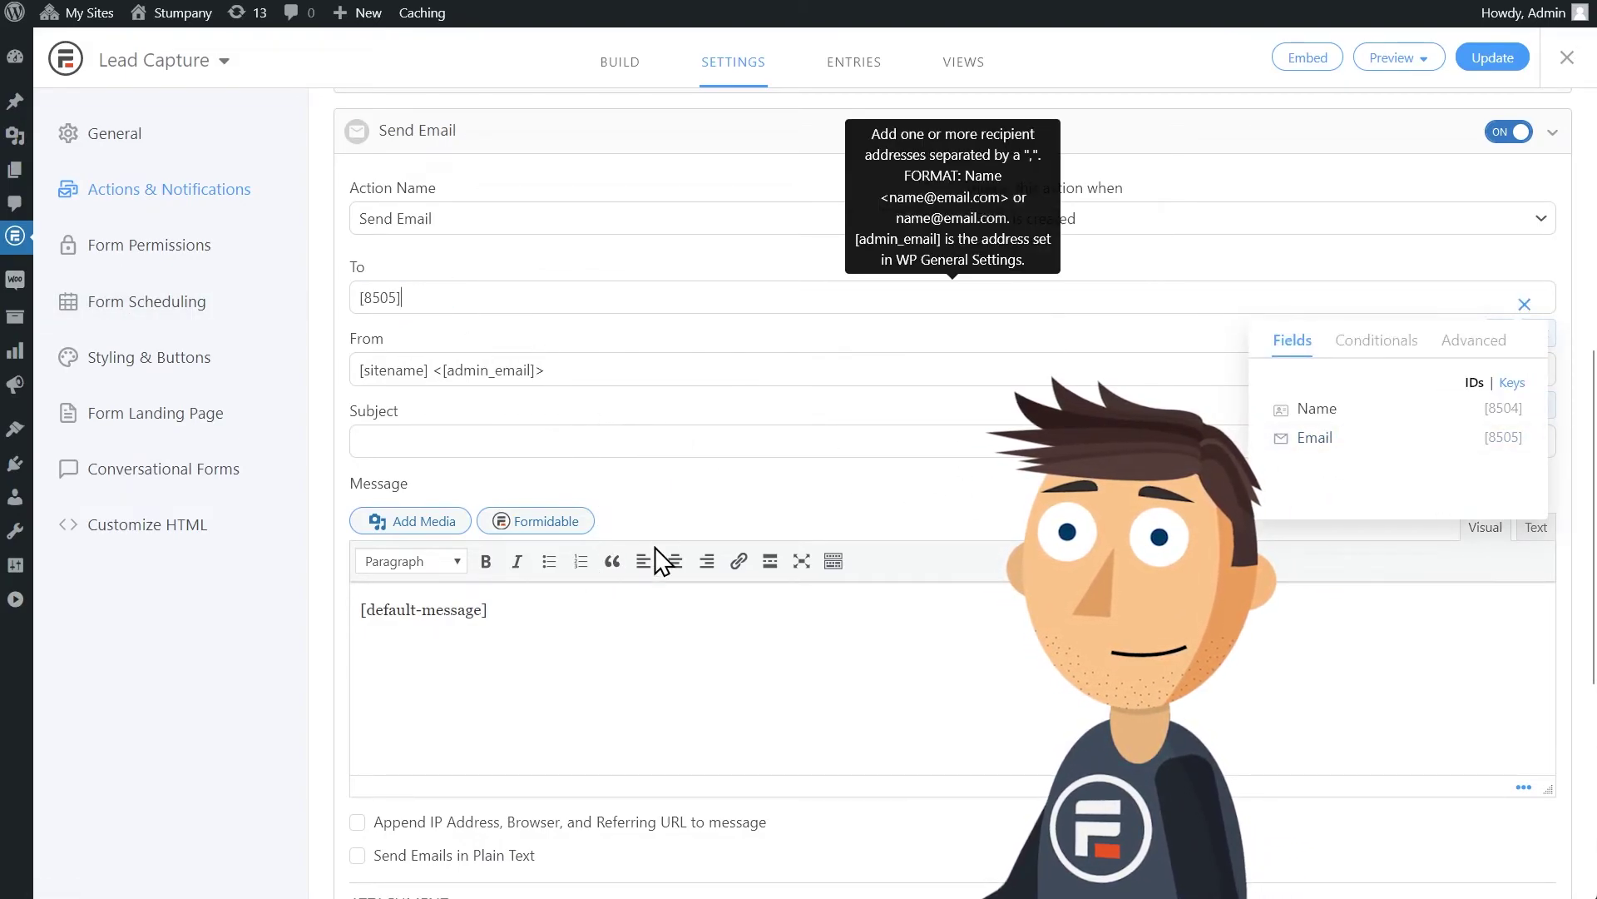
Rewrite the message about the PDF, attach ONEWEIRDTRICK.pdf, and set subject 'One Weird Trick!'
click(537, 617)
double_click(459, 609)
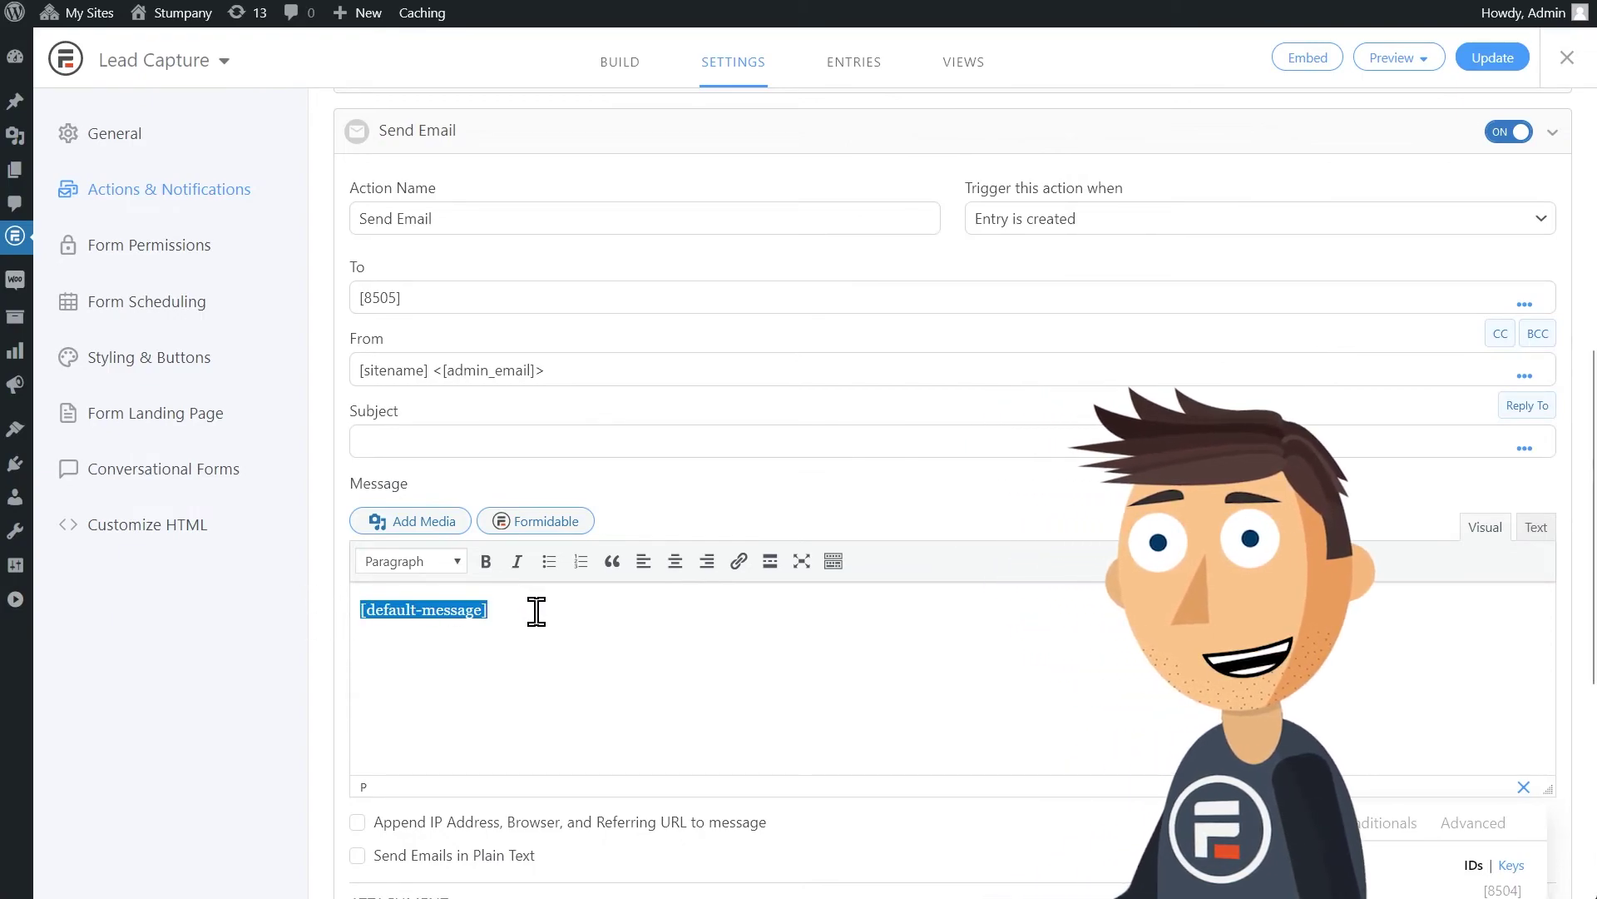
text(Your PDF of the)
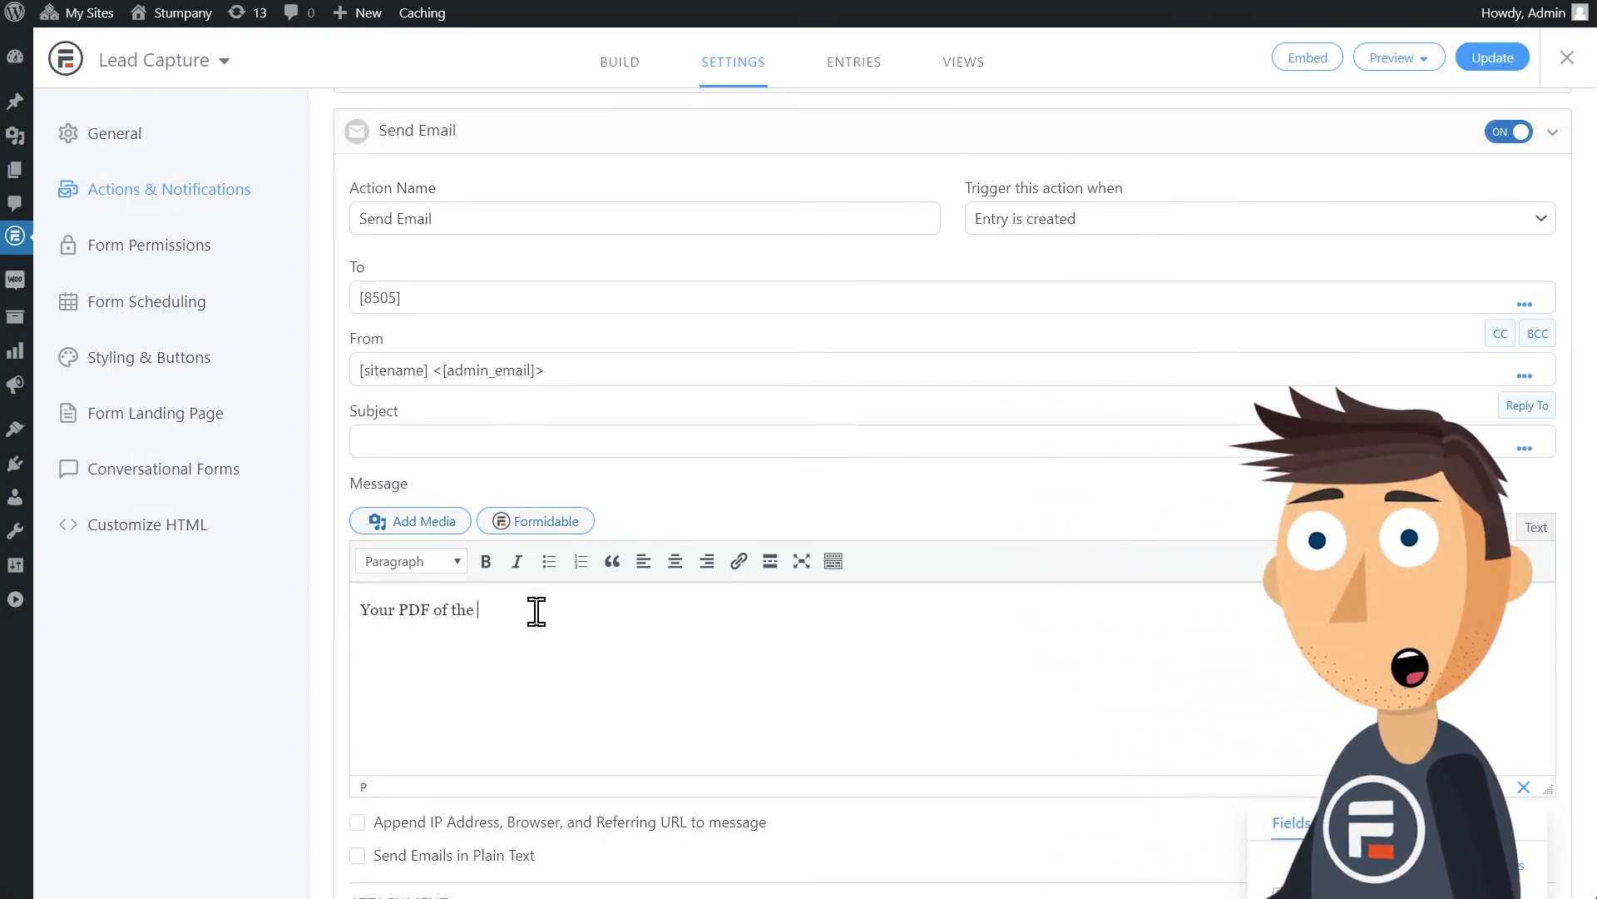
text(weird trick is here!)
scroll(862, 676, down, 2)
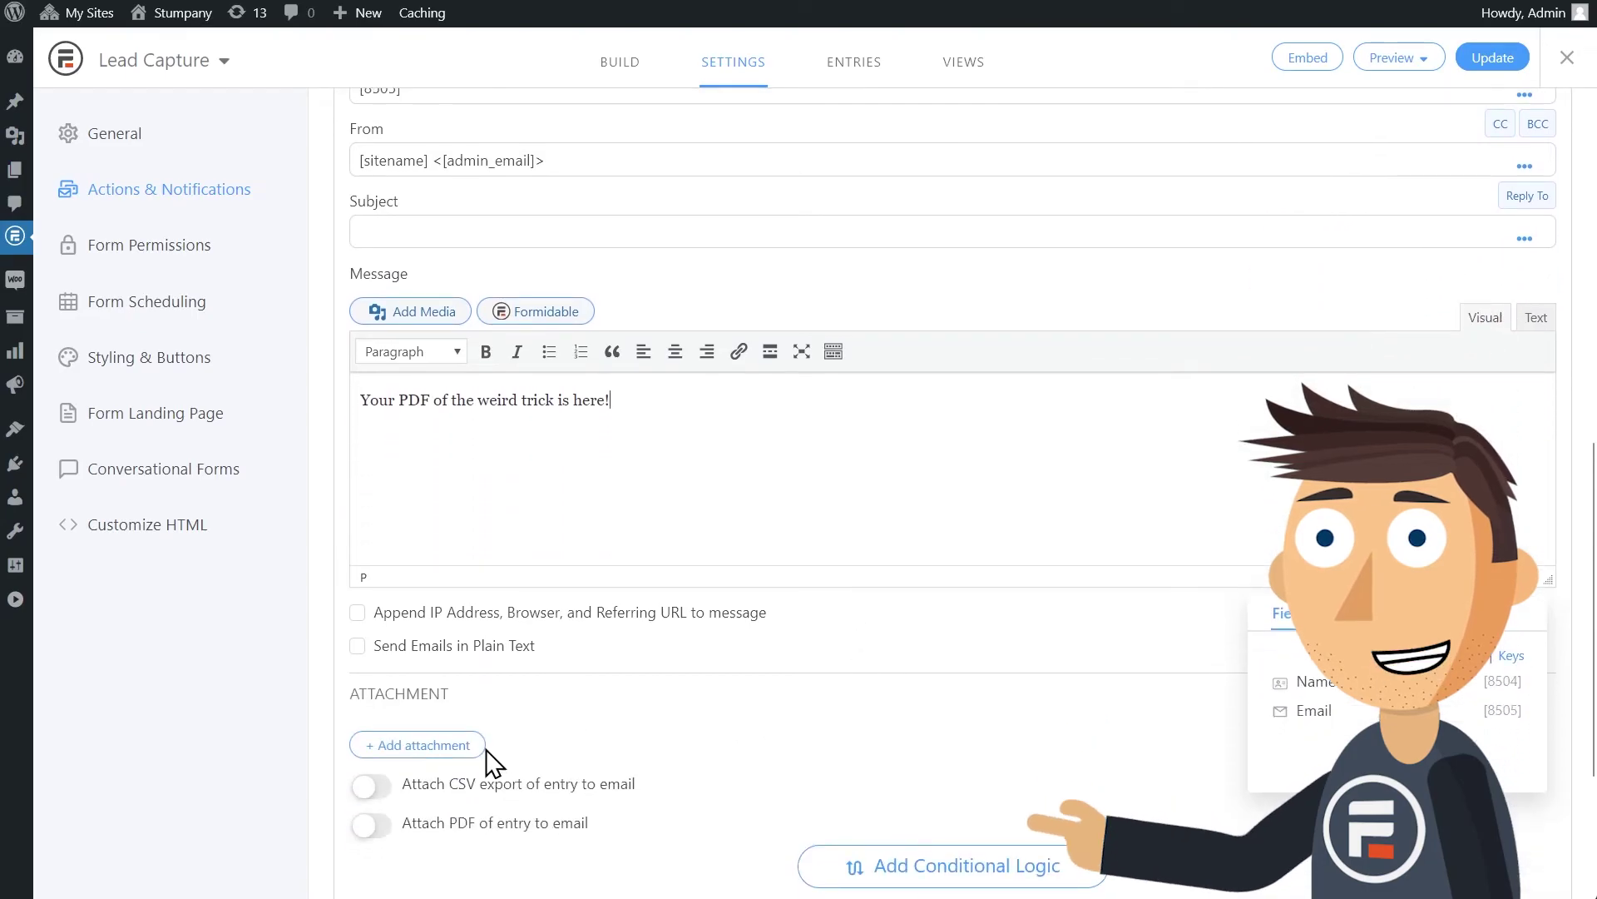
click(418, 745)
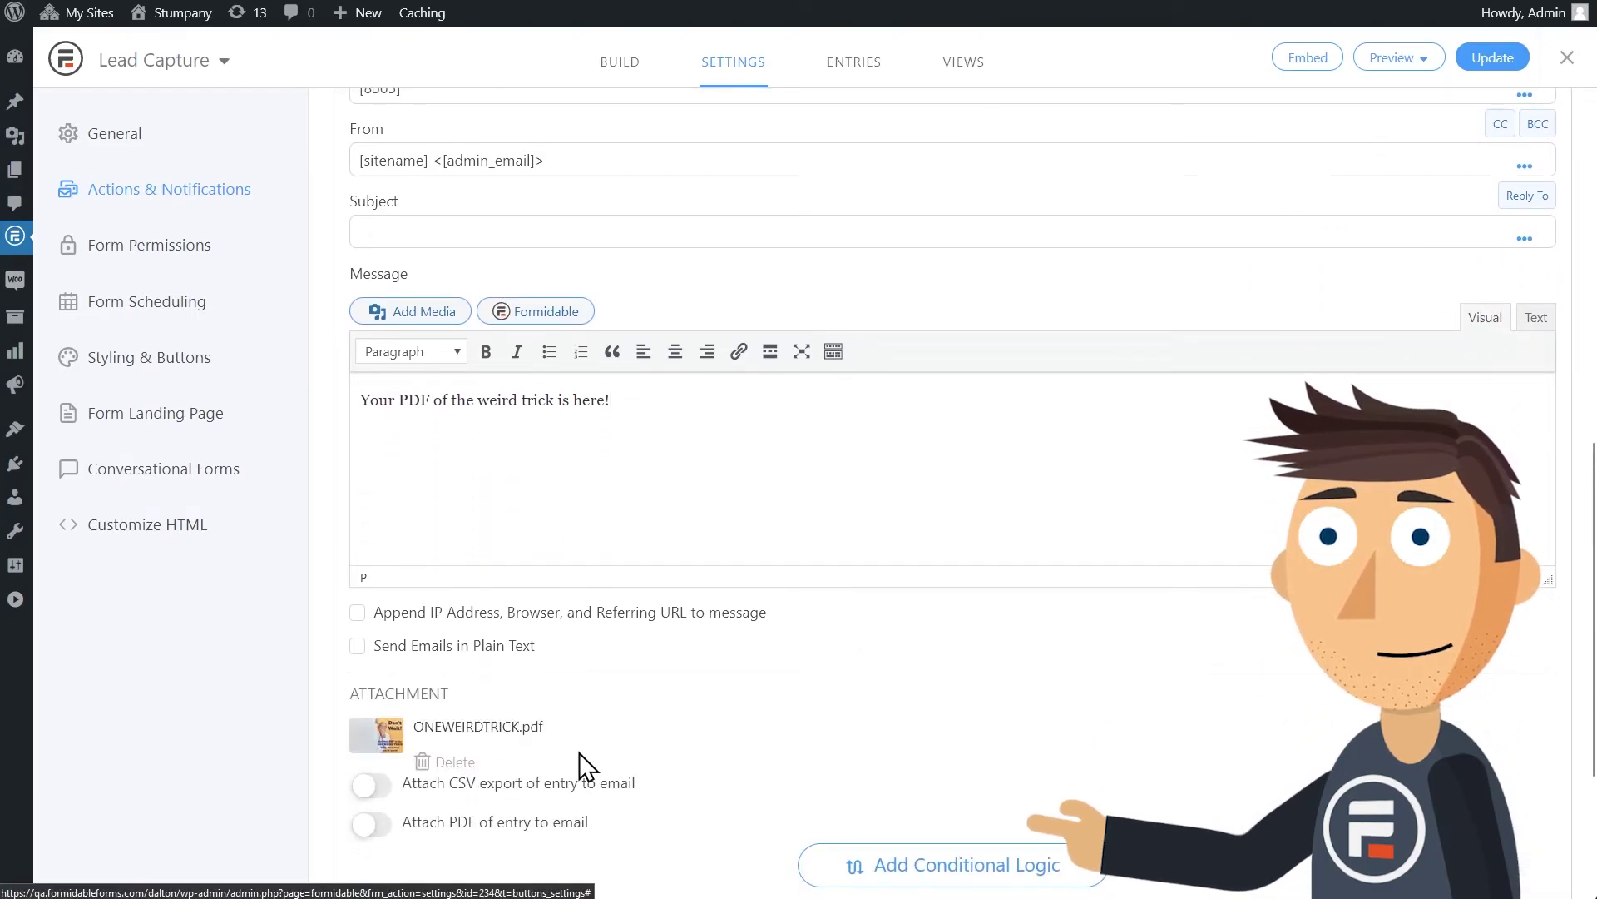
scroll(686, 733, up, 2)
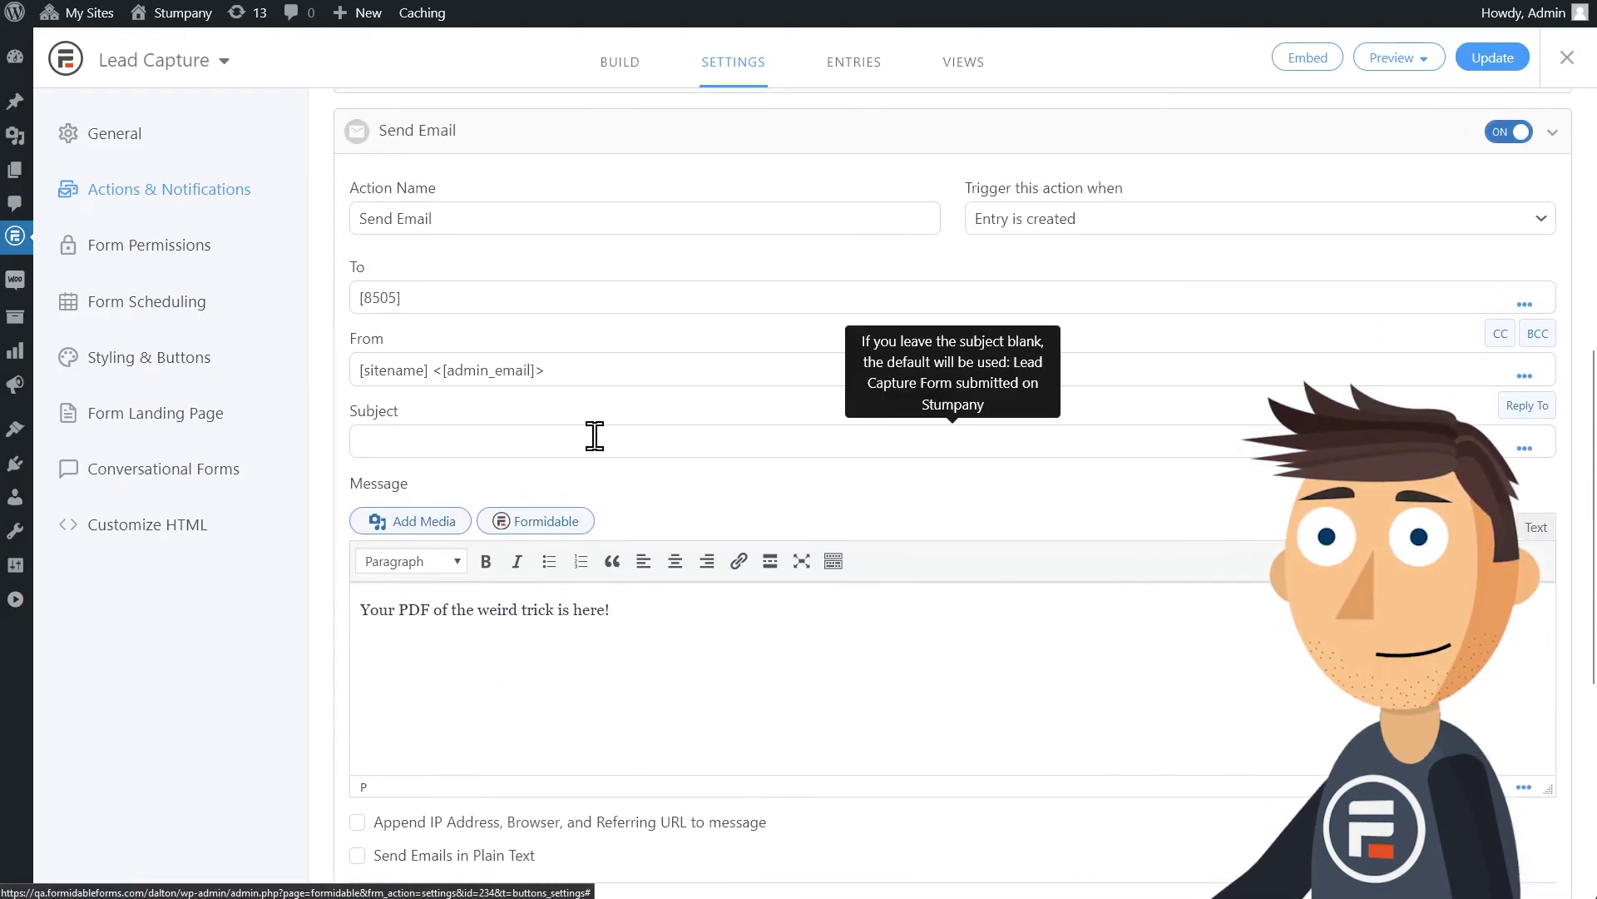
click(737, 440)
text(Trick!)
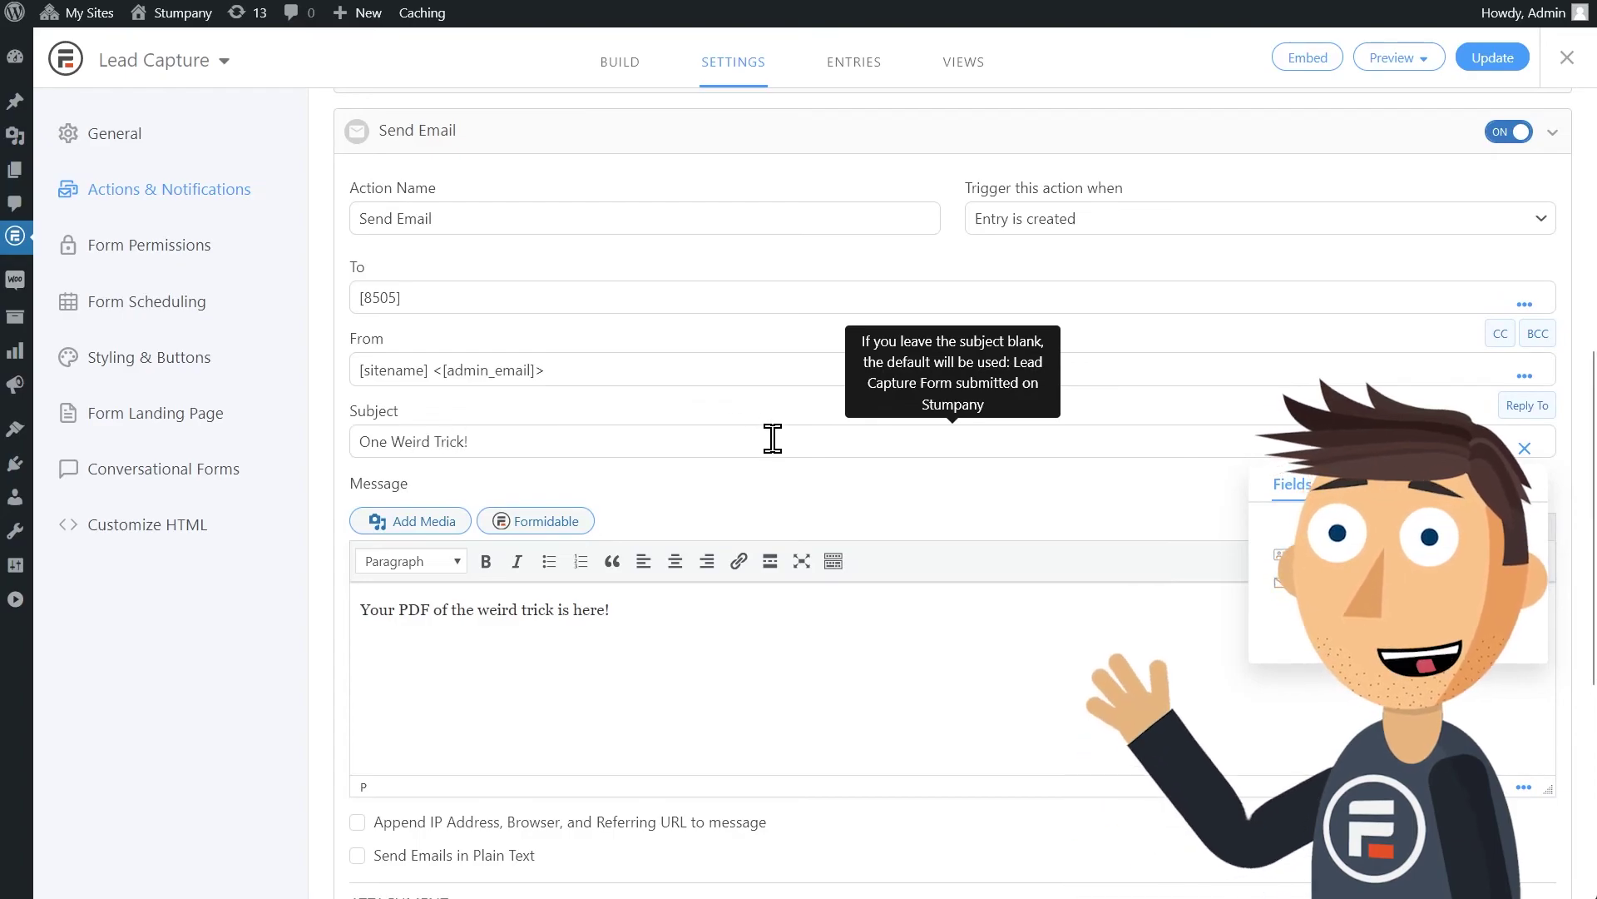